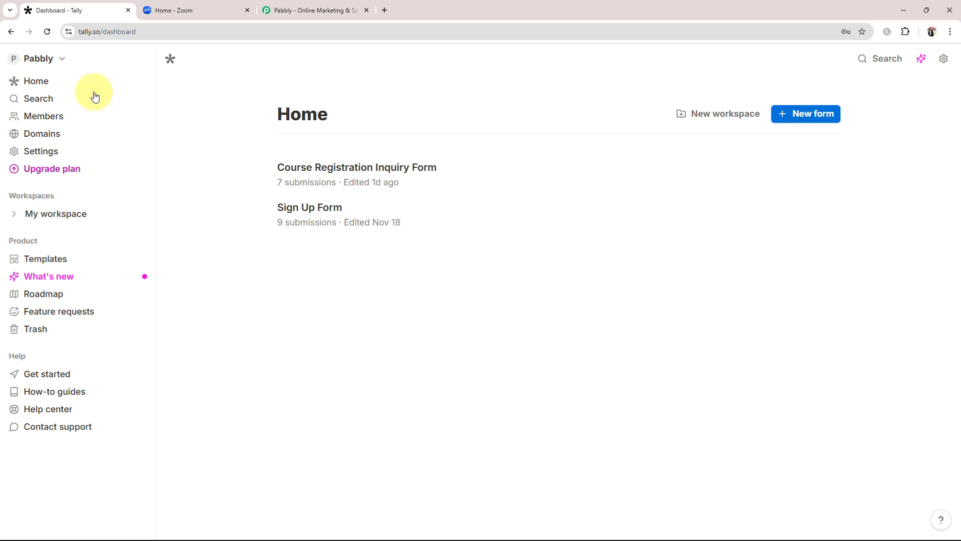
Step: On the Pabbly site, dismiss the Black Friday popup and sign in to reach the All Pabbly Apps page
left_click(167, 10)
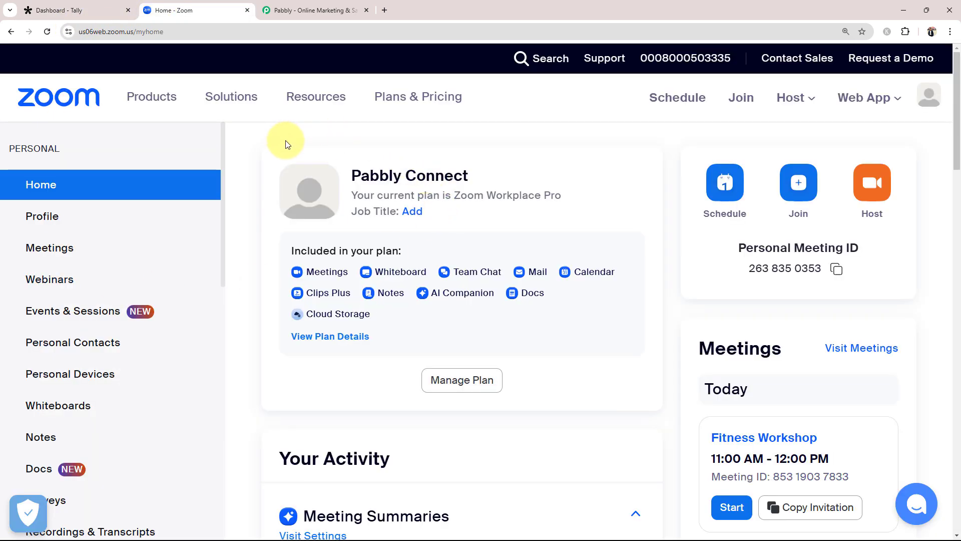
left_click(301, 10)
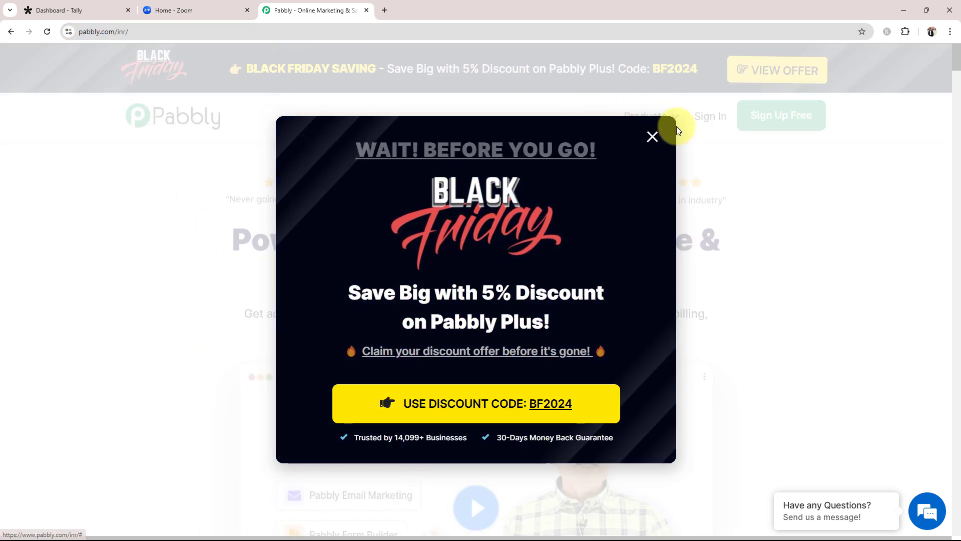
left_click(652, 136)
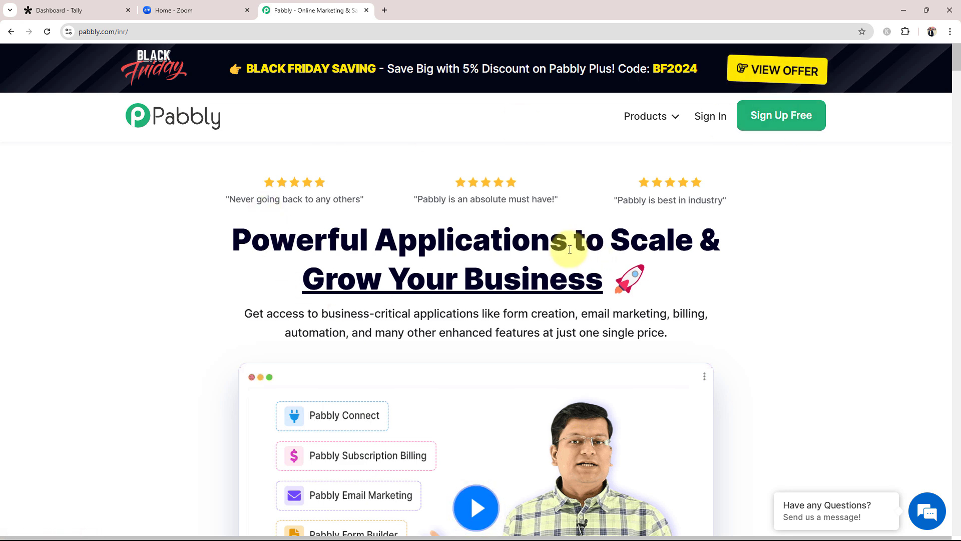
left_click(712, 133)
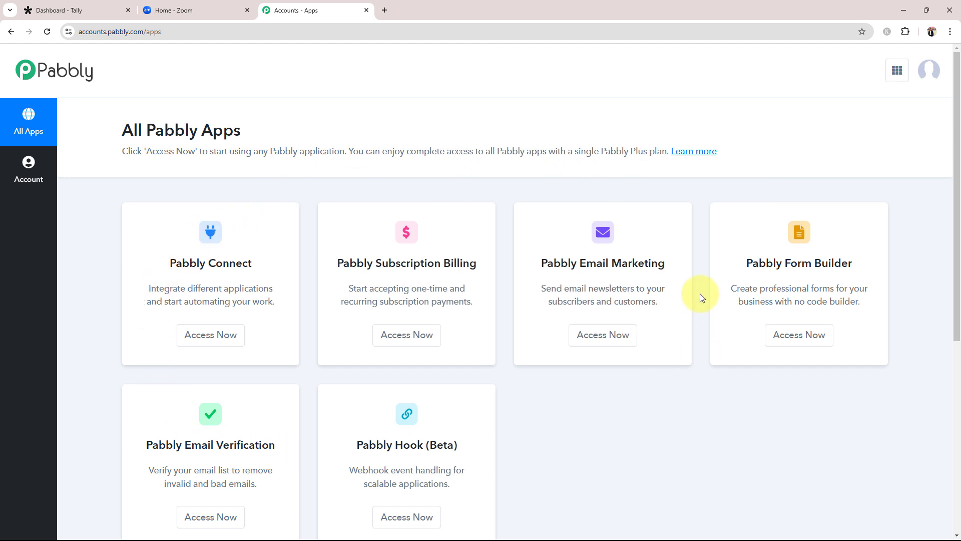
left_click_drag(163, 265, 255, 275)
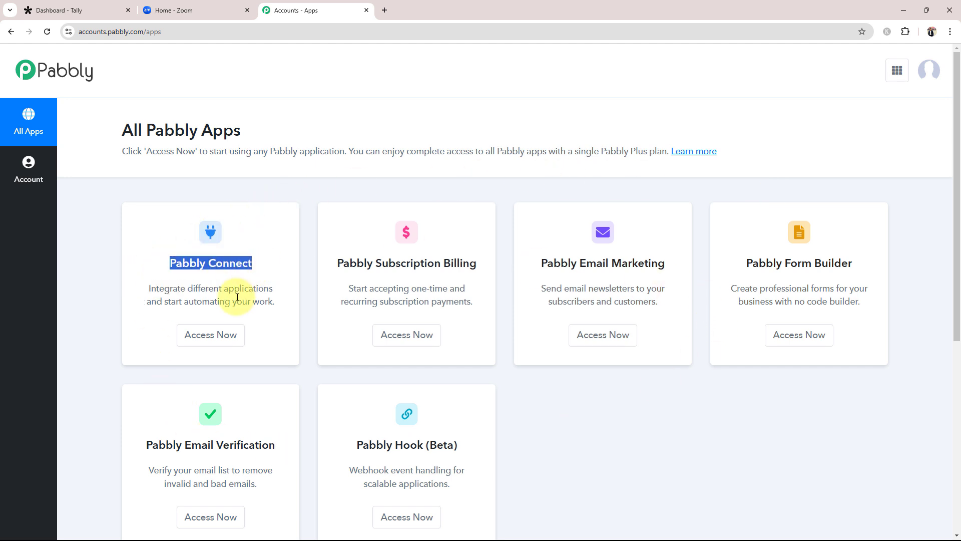
Step: Access Pabbly Connect and start creating a new workflow
left_click(233, 333)
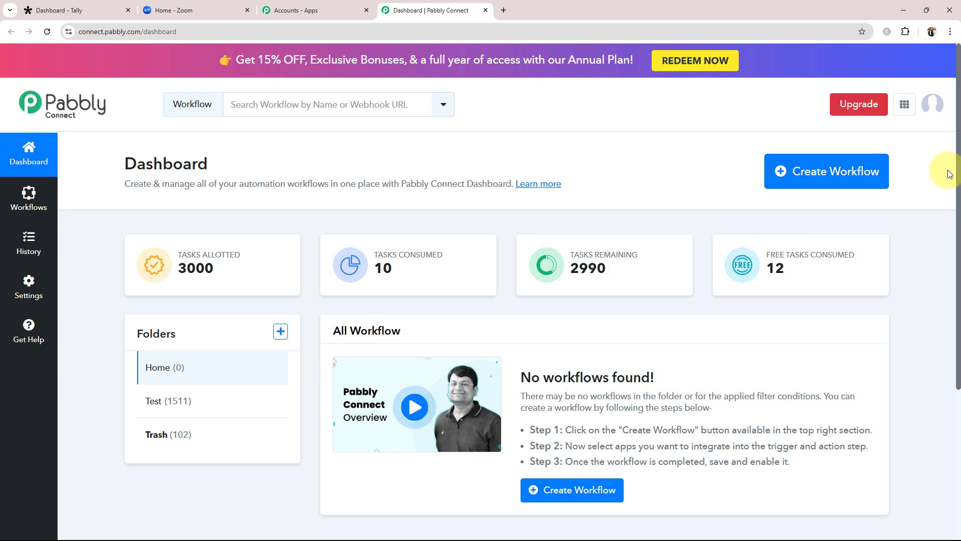
left_click(777, 173)
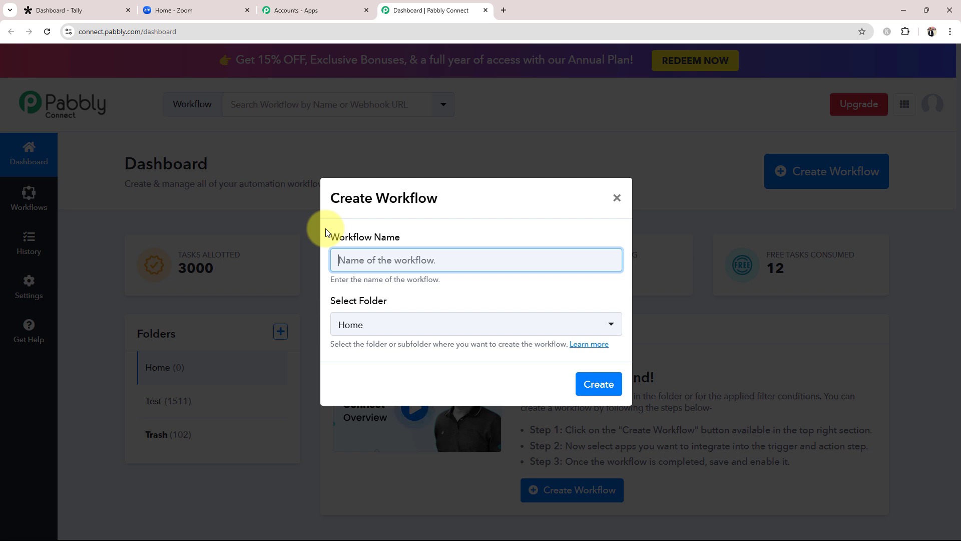
Step: Create the workflow 'Add Zoom Meeting Registrant on Tally Forms Submission' in the Home folder
type("Add Zoom Meeting Registrant on Tally Forms Submission")
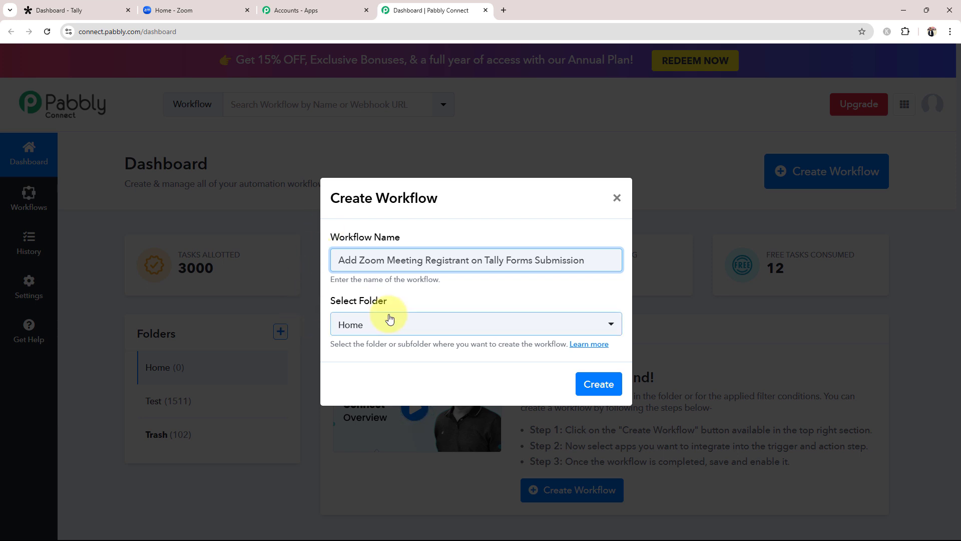
left_click(380, 326)
left_click(364, 380)
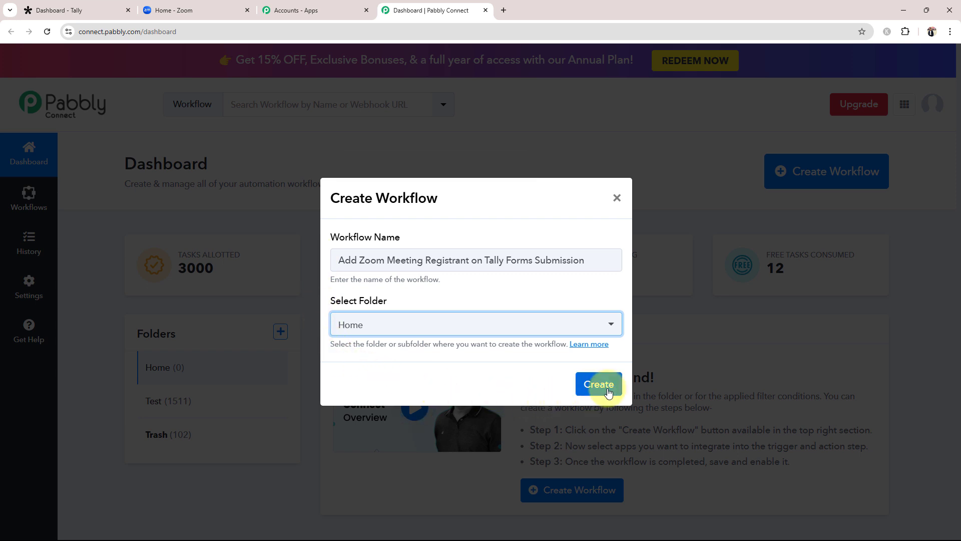
left_click(606, 387)
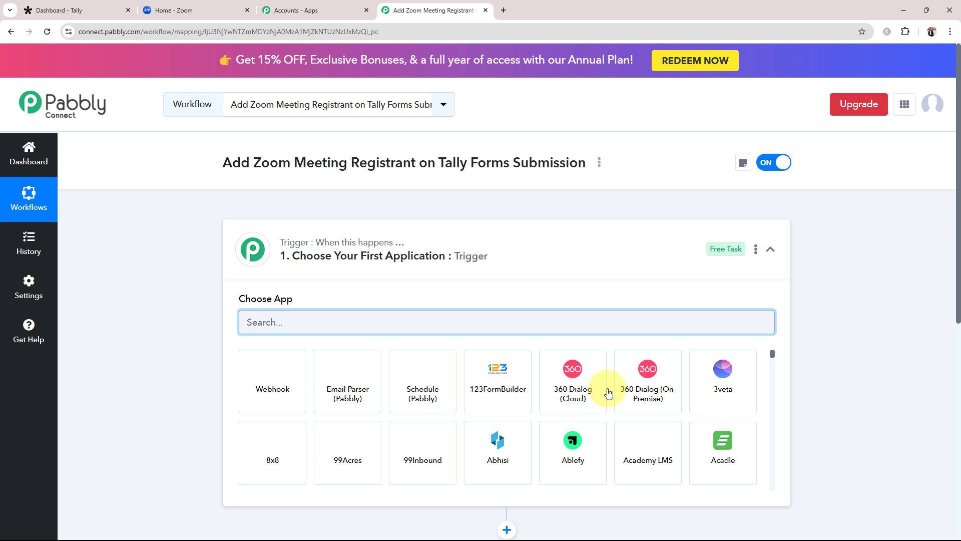
Step: Set the workflow trigger to the Tally app with the New Response event
left_click(534, 252)
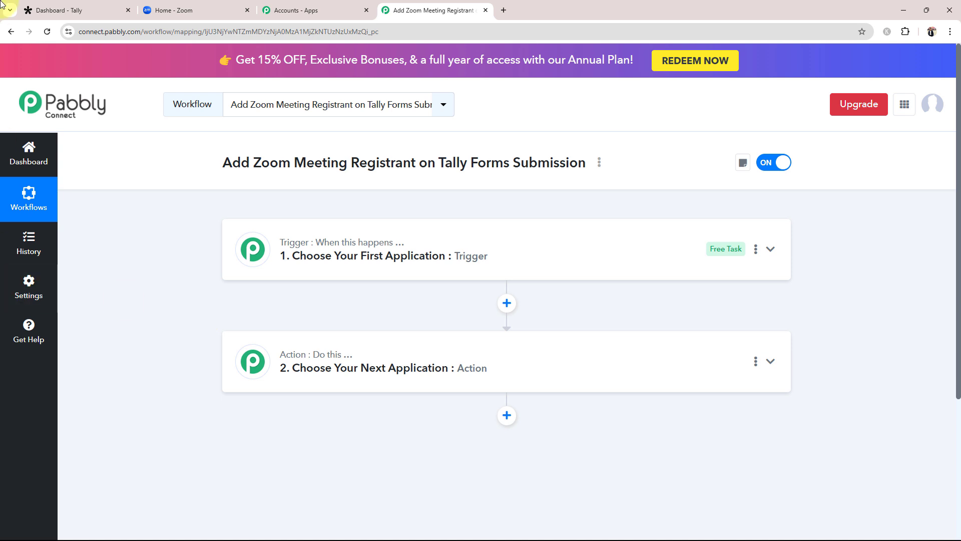
left_click(60, 10)
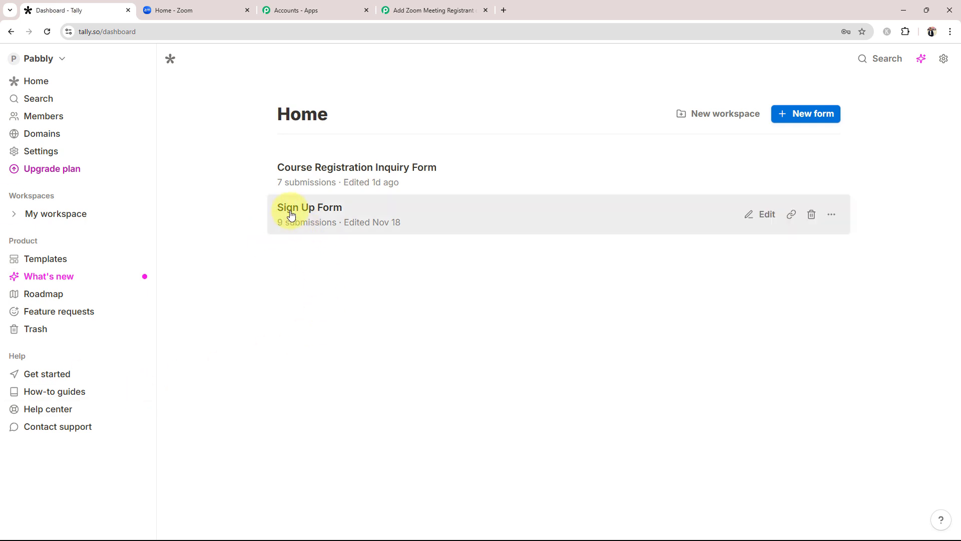
left_click(407, 6)
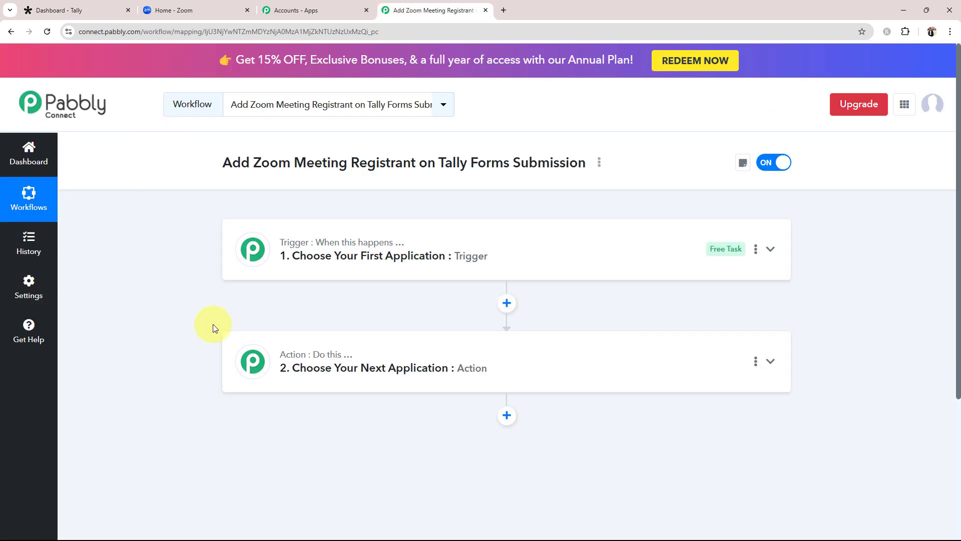
left_click(252, 250)
left_click(259, 328)
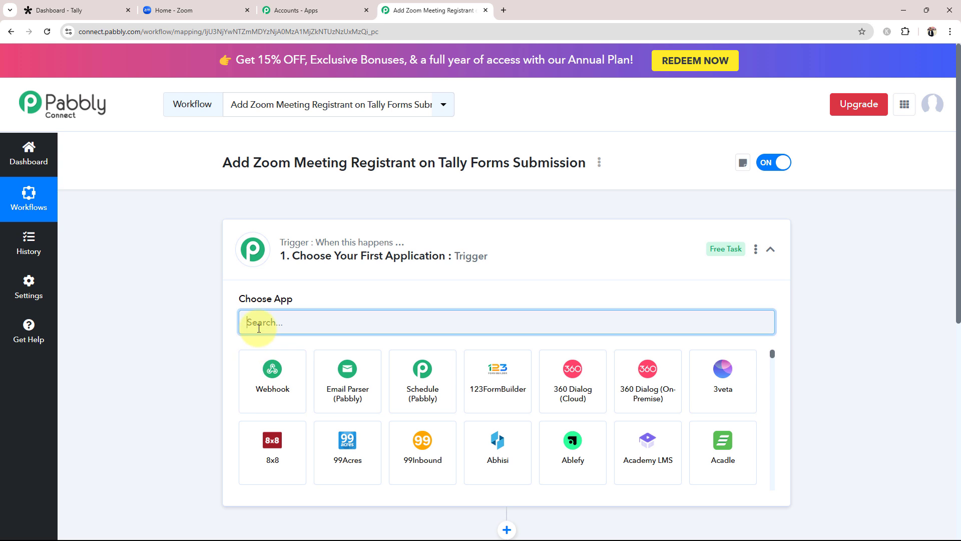
type("Tally")
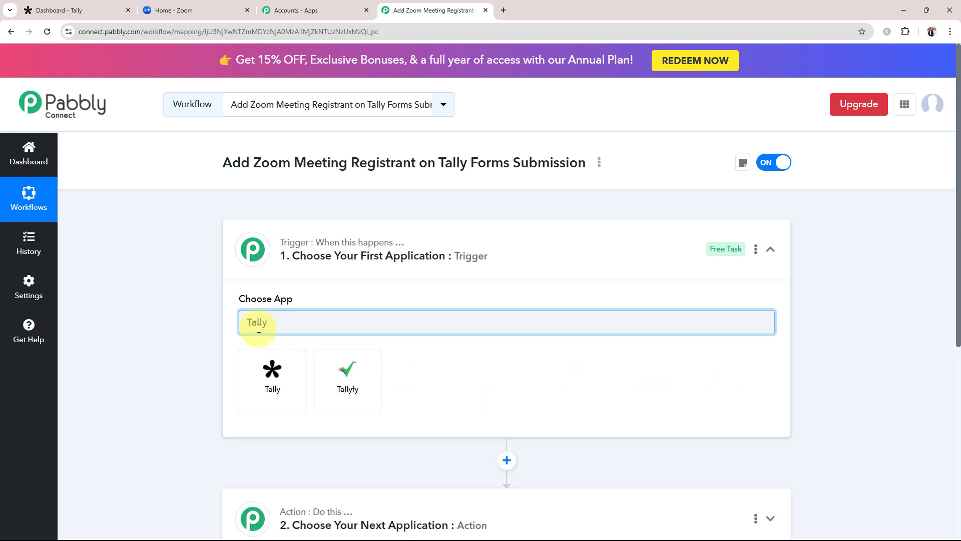
left_click(279, 405)
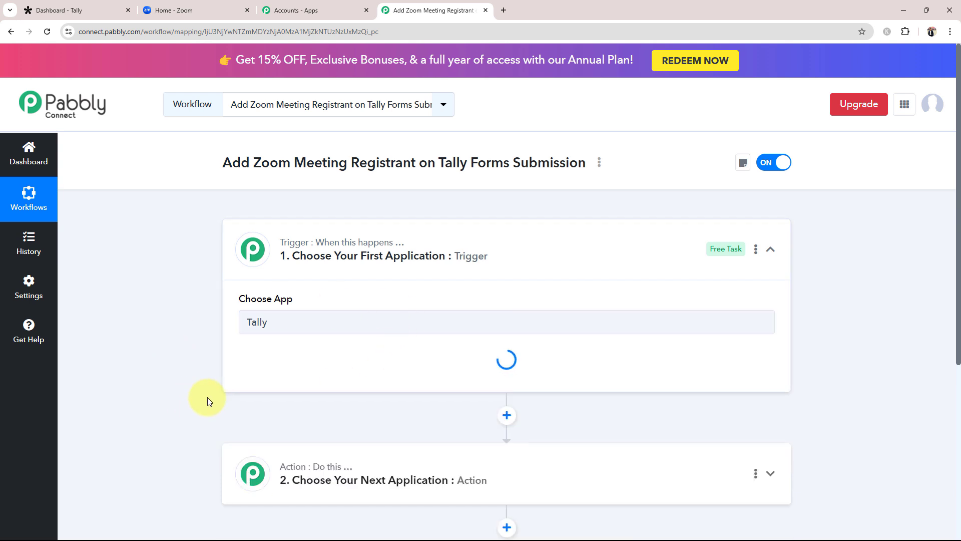
left_click(291, 373)
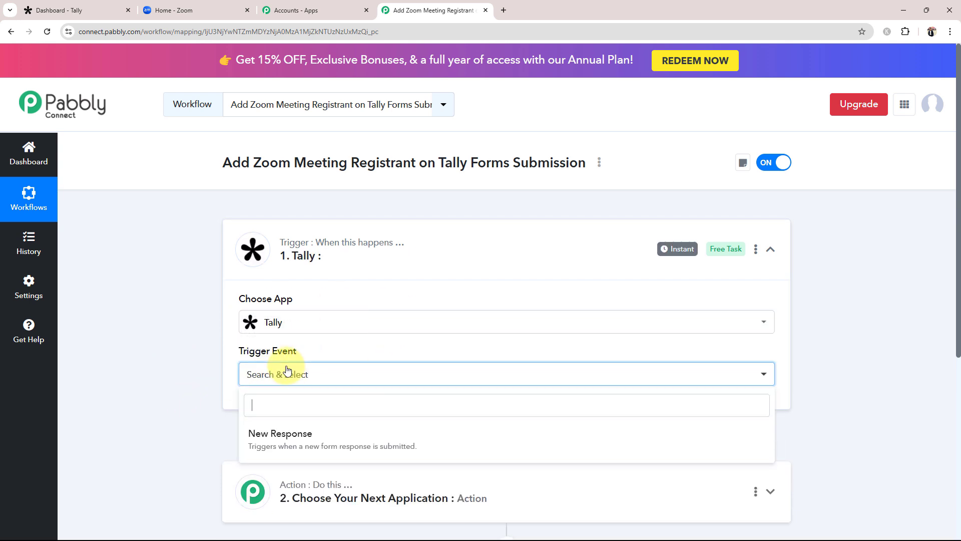
left_click(270, 437)
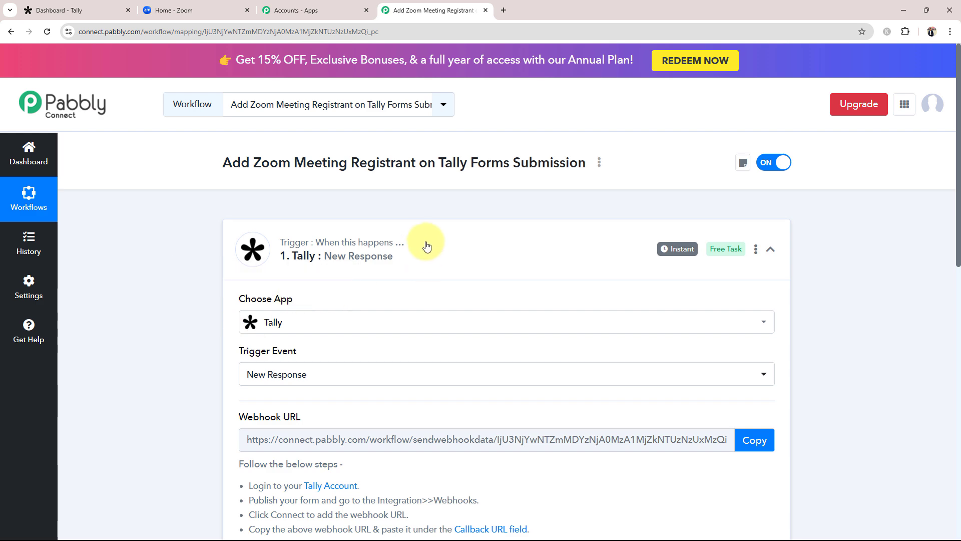
left_click(427, 242)
left_click(299, 373)
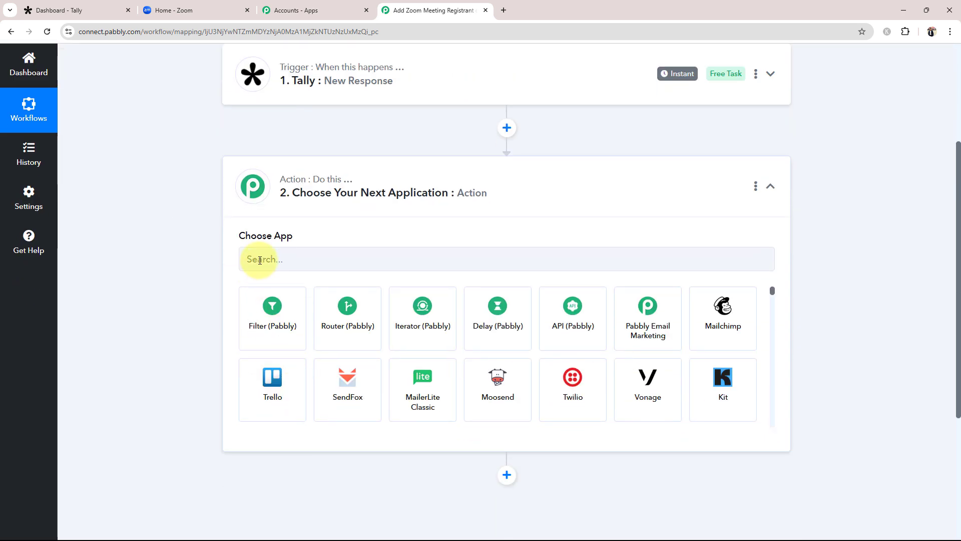
Step: Choose Zoom as the action app with the Add Meeting Registrant action event
left_click(275, 269)
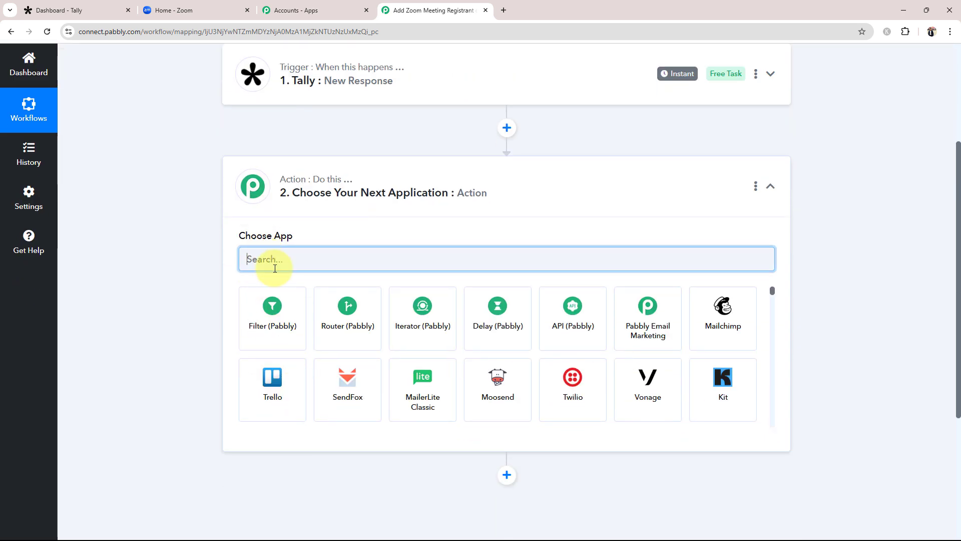
type("Zoom")
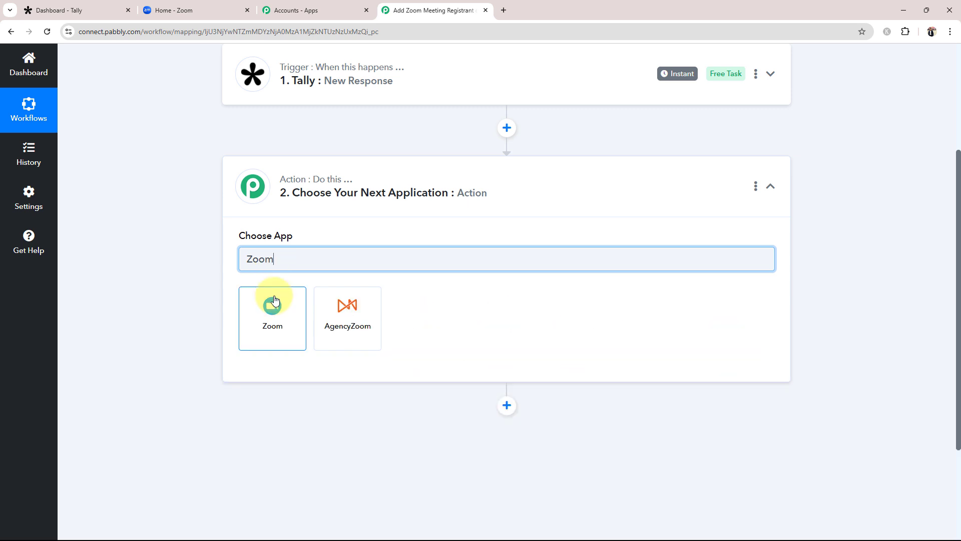
left_click(274, 300)
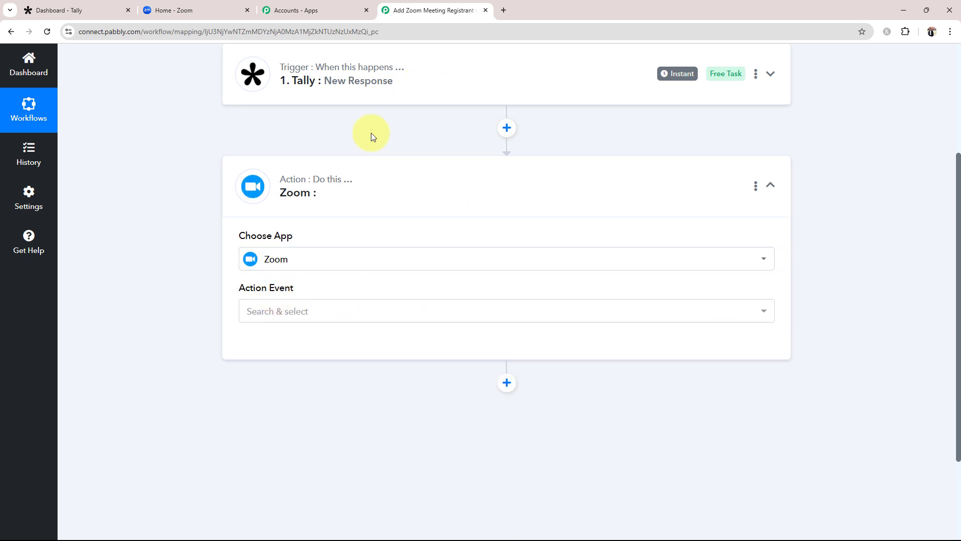
left_click(274, 309)
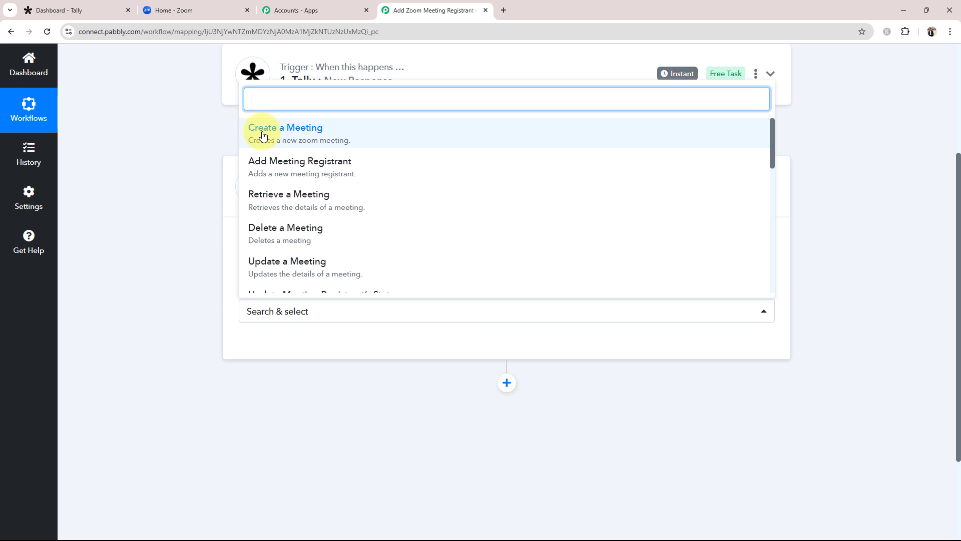
left_click(274, 167)
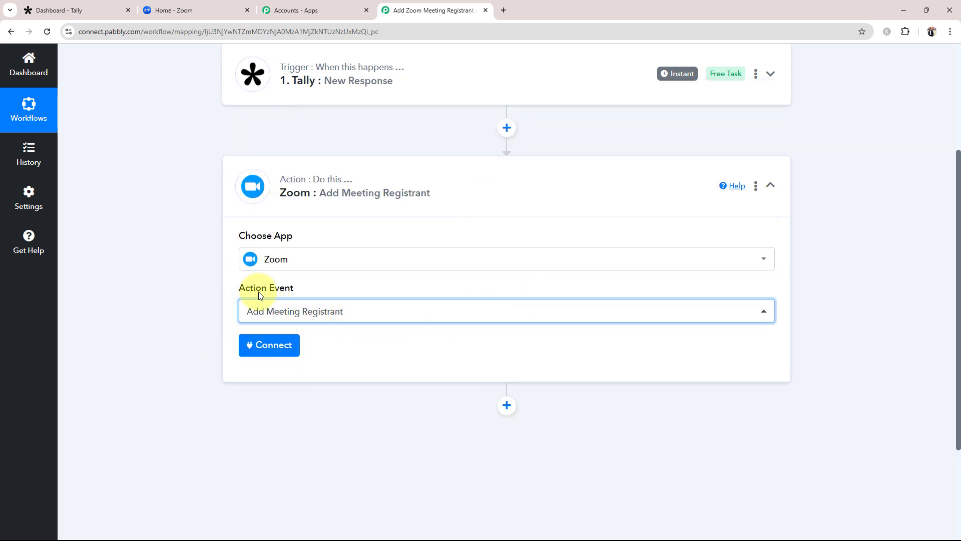
left_click(298, 190)
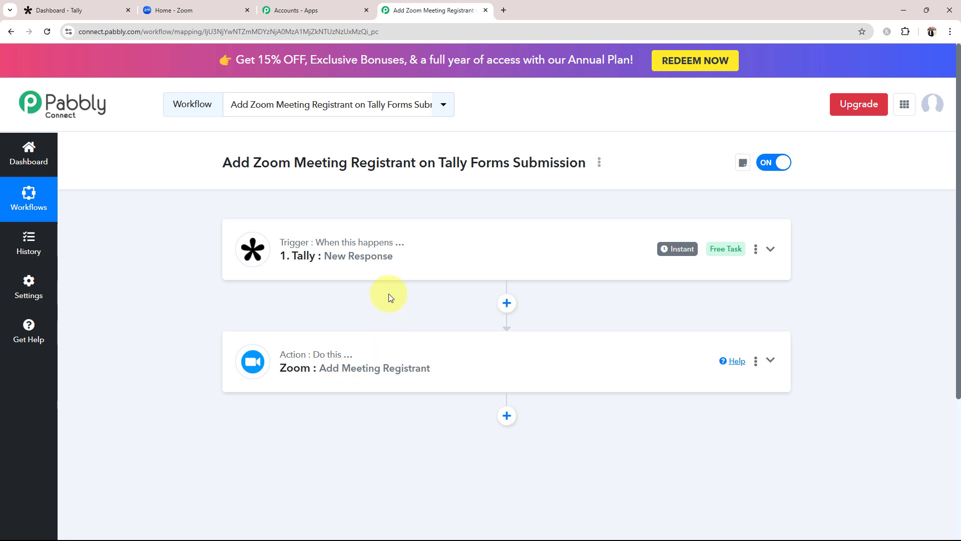
Step: Expand the Tally trigger step and copy its webhook URL
left_click(370, 272)
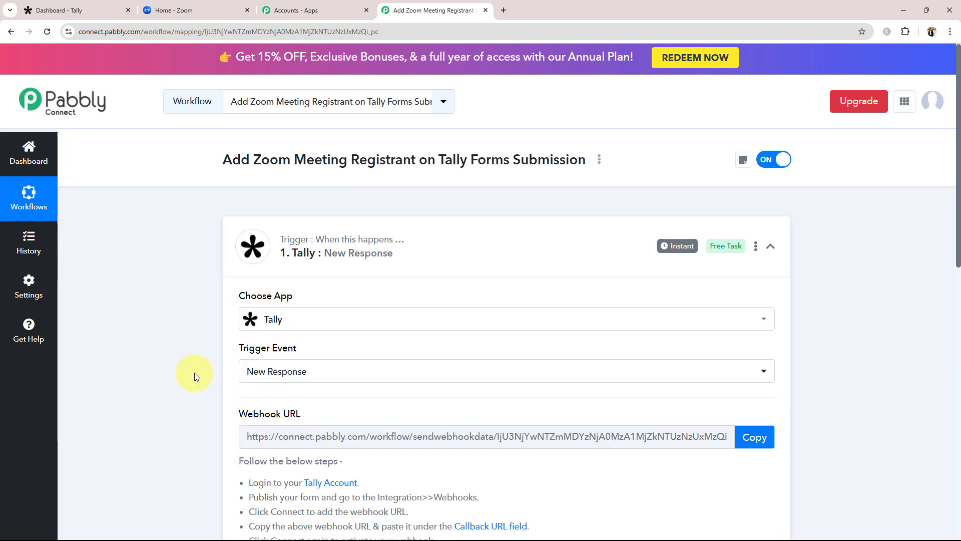
scroll(236, 375, "down", 7)
scroll(215, 356, "up", 5)
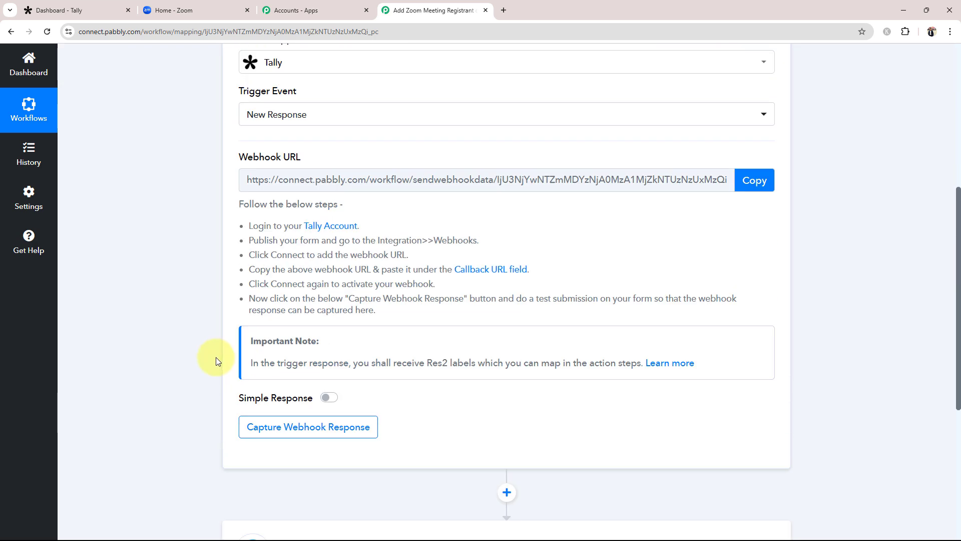
left_click_drag(220, 310, 340, 314)
left_click(181, 392)
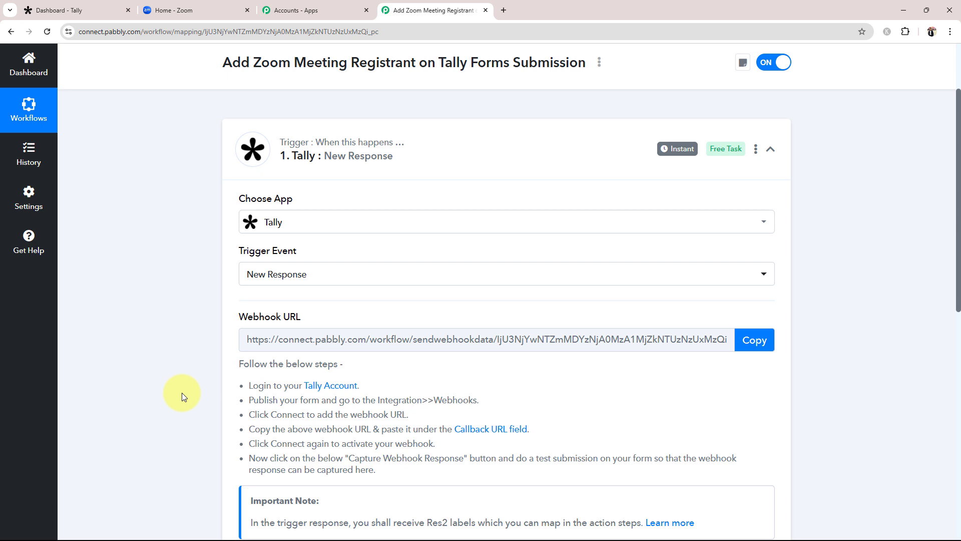
scroll(182, 392, "down", 4)
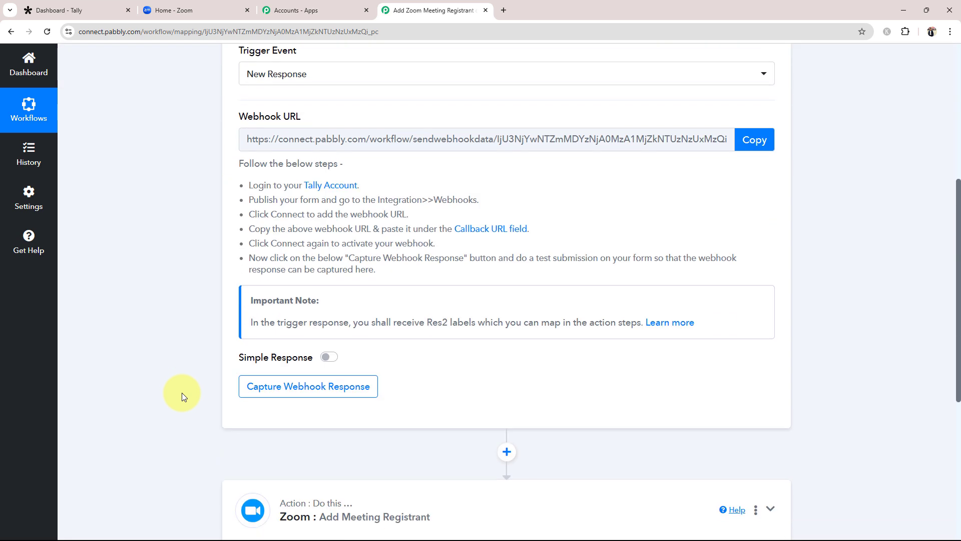
scroll(221, 358, "up", 4)
left_click_drag(237, 316, 368, 323)
left_click(175, 407)
scroll(169, 406, "down", 1)
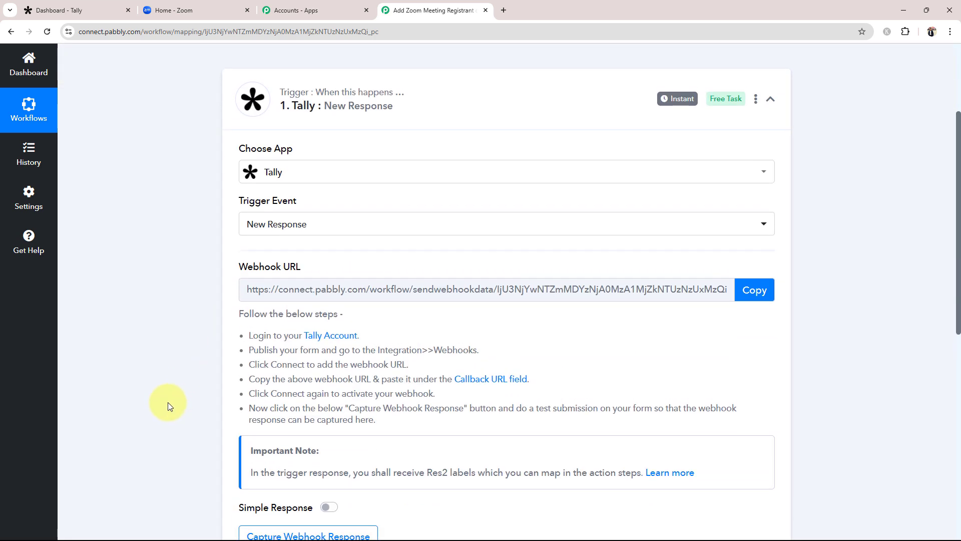
left_click(753, 290)
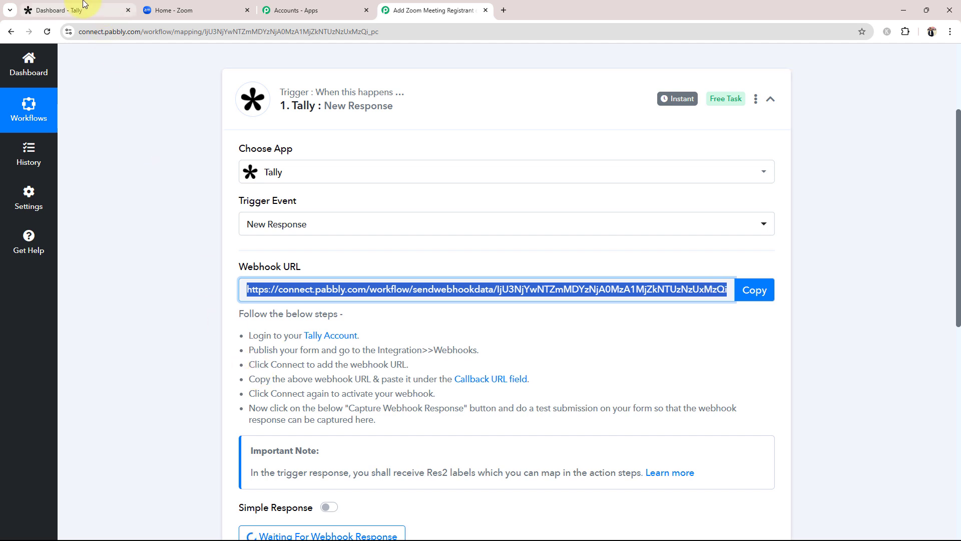
Step: In Tally, open the Sign Up Form's integrations and start a Webhooks connection
left_click(71, 9)
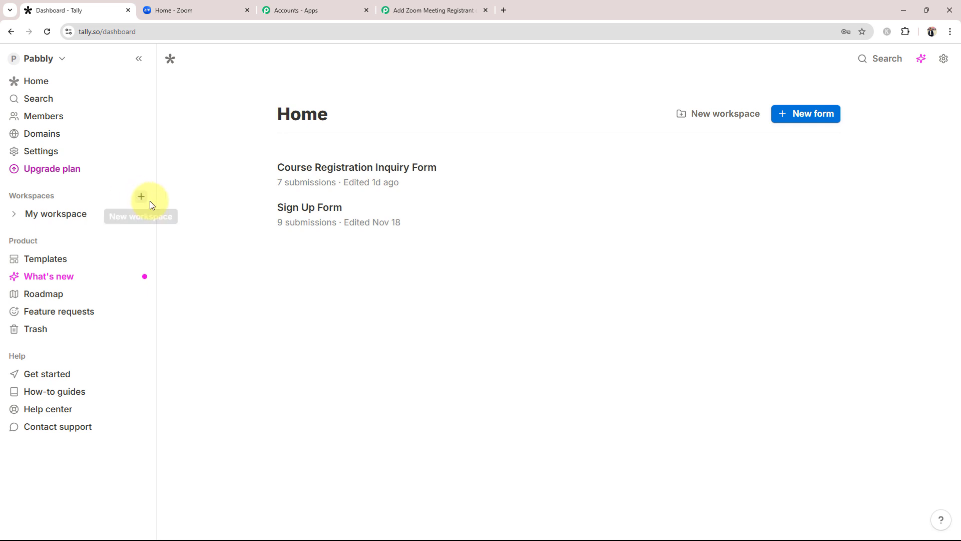
left_click(314, 210)
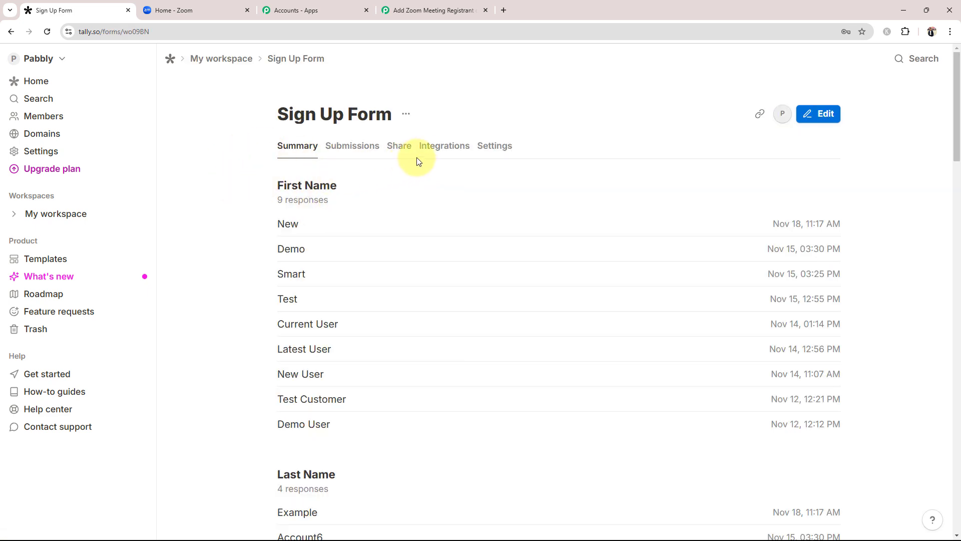
left_click(440, 152)
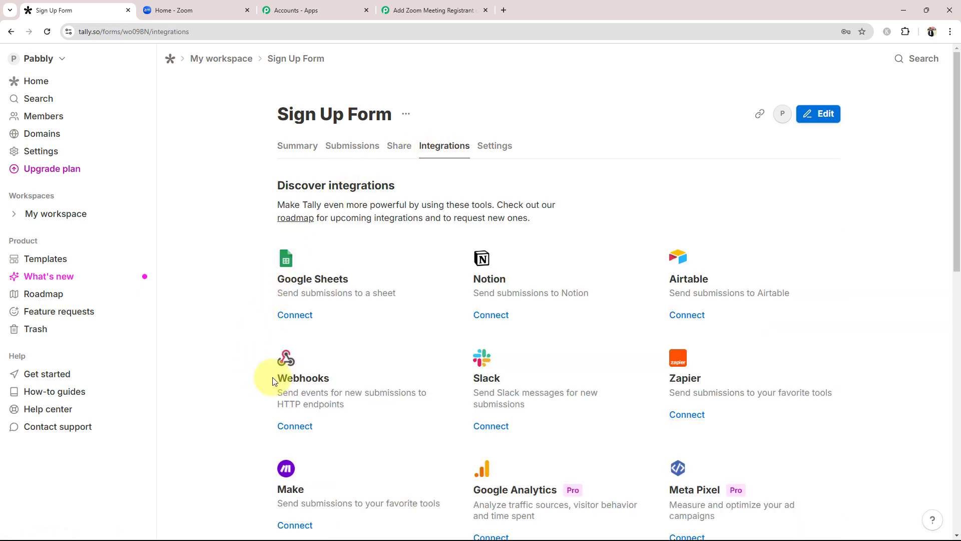
left_click_drag(276, 379, 335, 379)
left_click(292, 426)
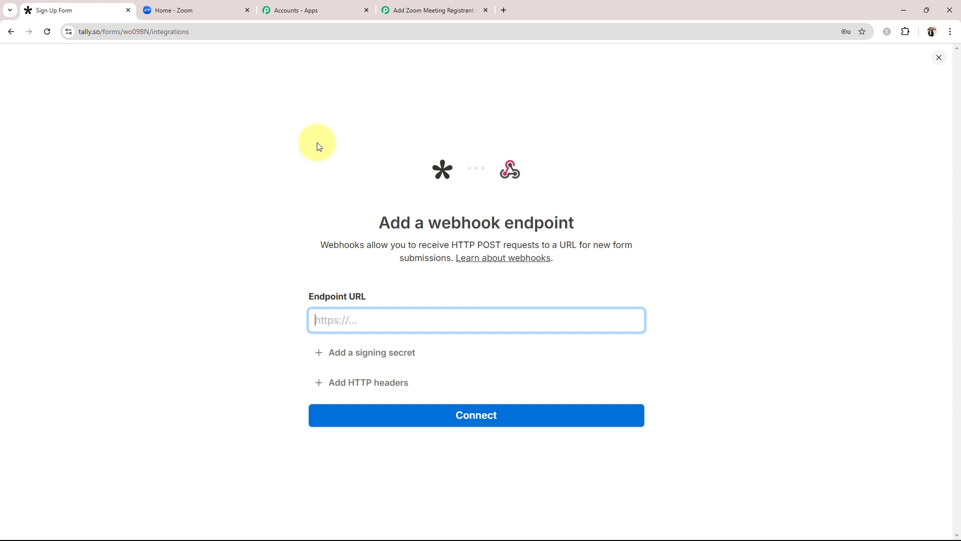
Step: Paste the Pabbly webhook URL as the endpoint and connect it to the form
left_click(423, 10)
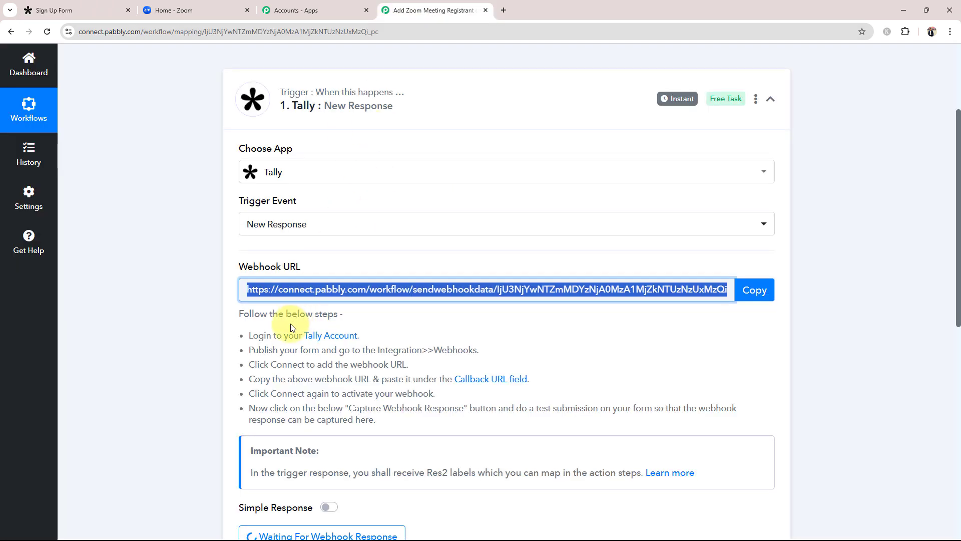
left_click(750, 290)
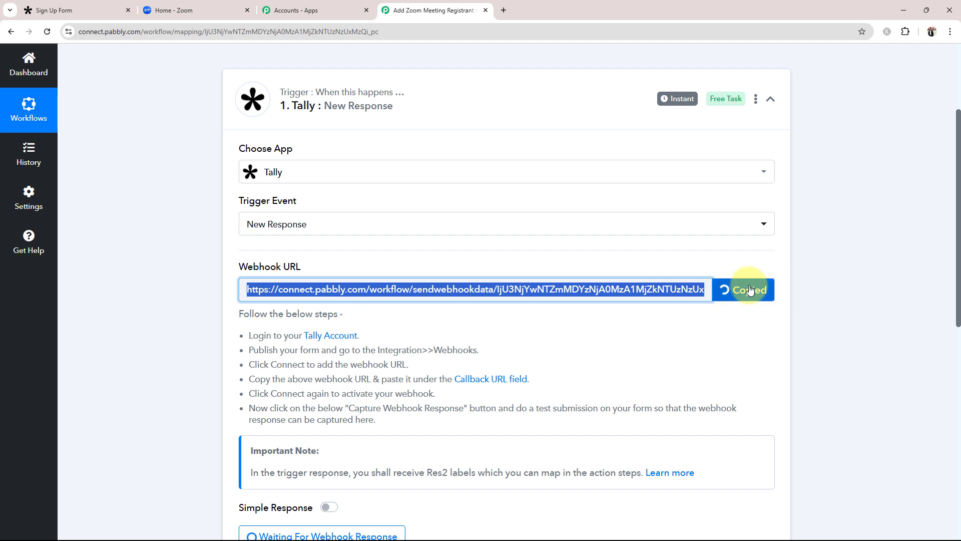
left_click(50, 10)
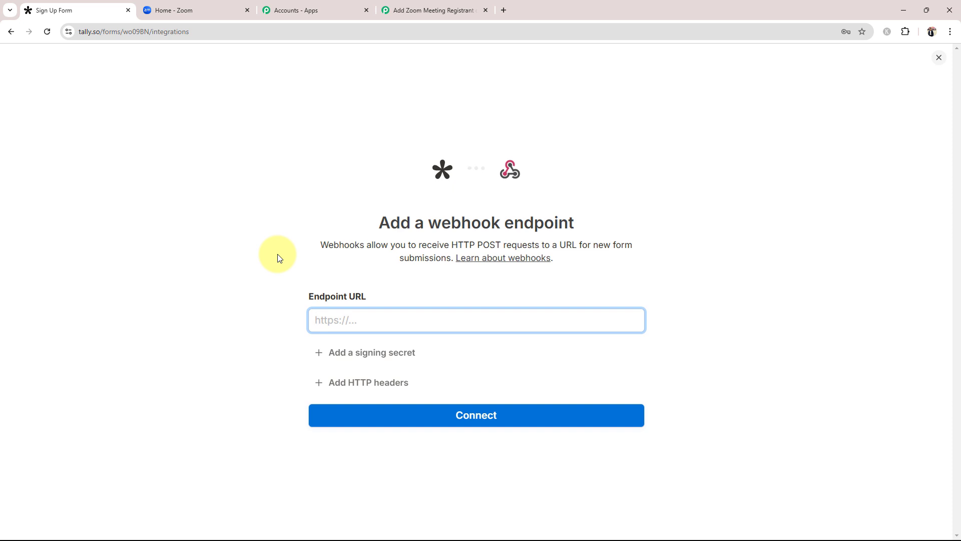
key("ctrl+v")
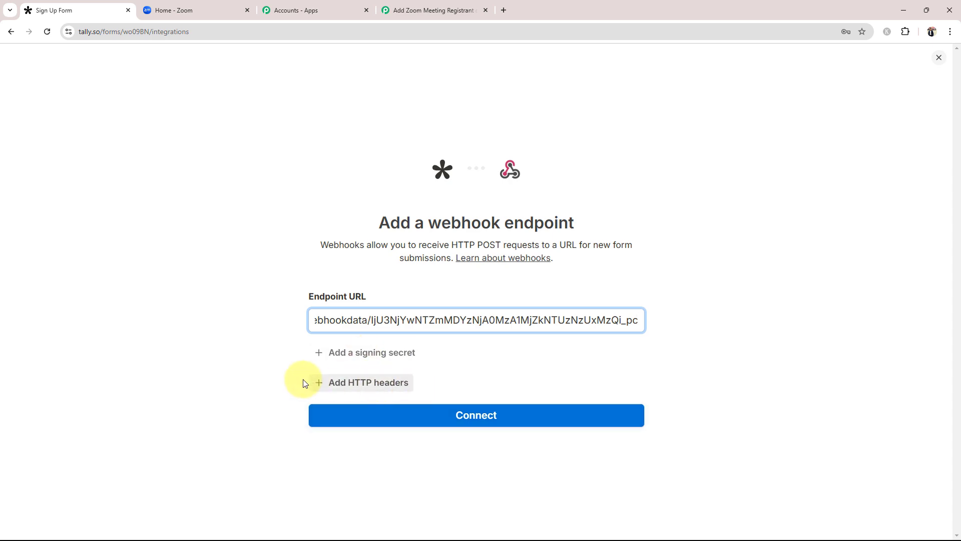
left_click(429, 419)
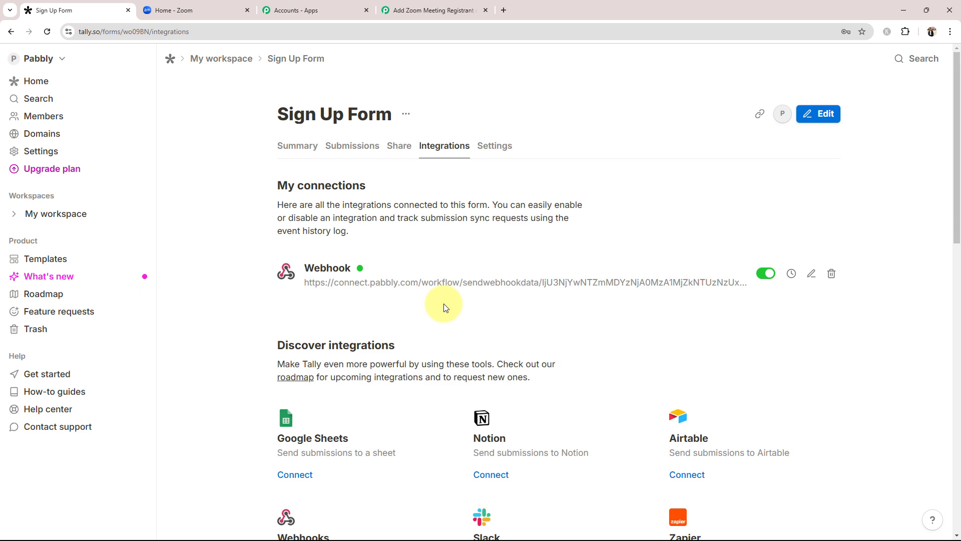
left_click(453, 9)
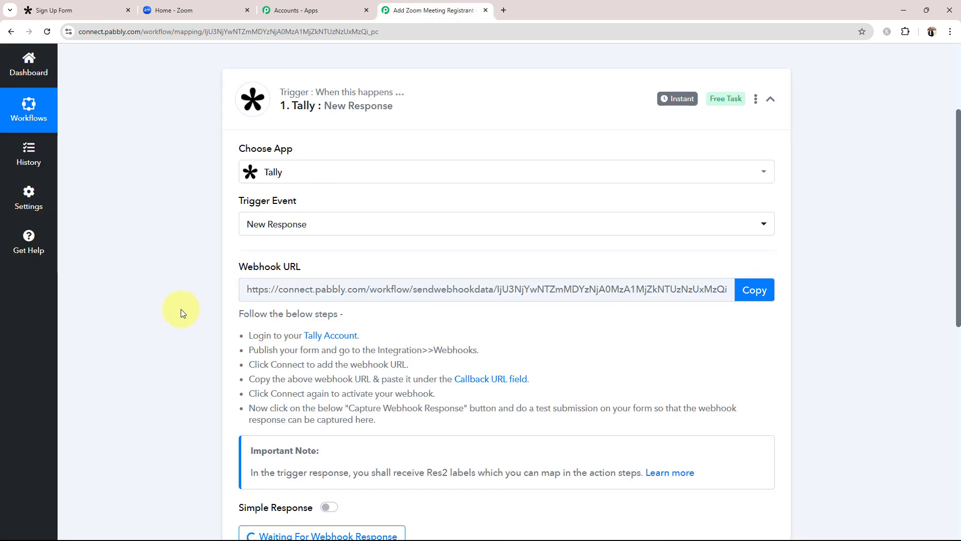
scroll(182, 313, "down", 2)
Step: Review the Waiting For Webhook Response note asking for a test form submission
scroll(195, 406, "down", 2)
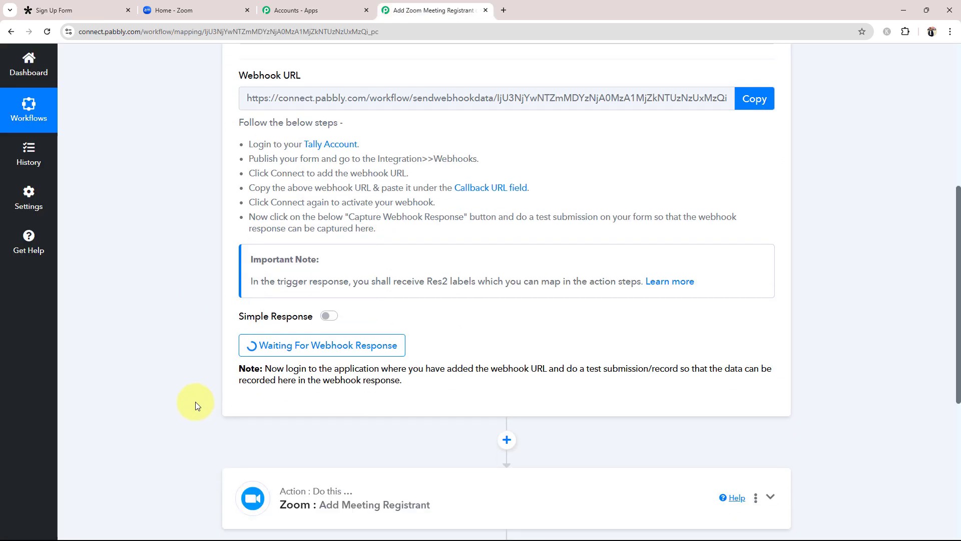
left_click_drag(286, 360, 382, 360)
left_click(431, 386)
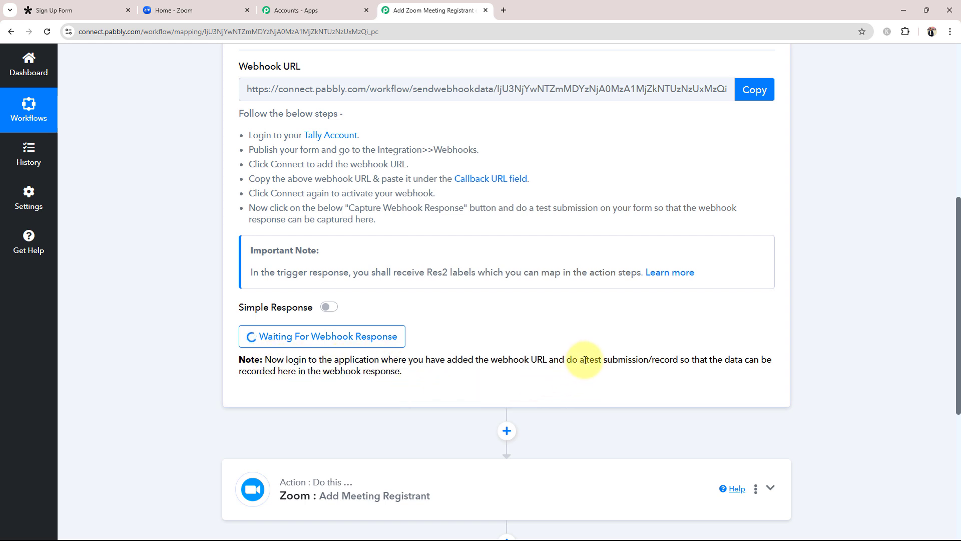
left_click_drag(585, 360, 648, 360)
left_click(560, 331)
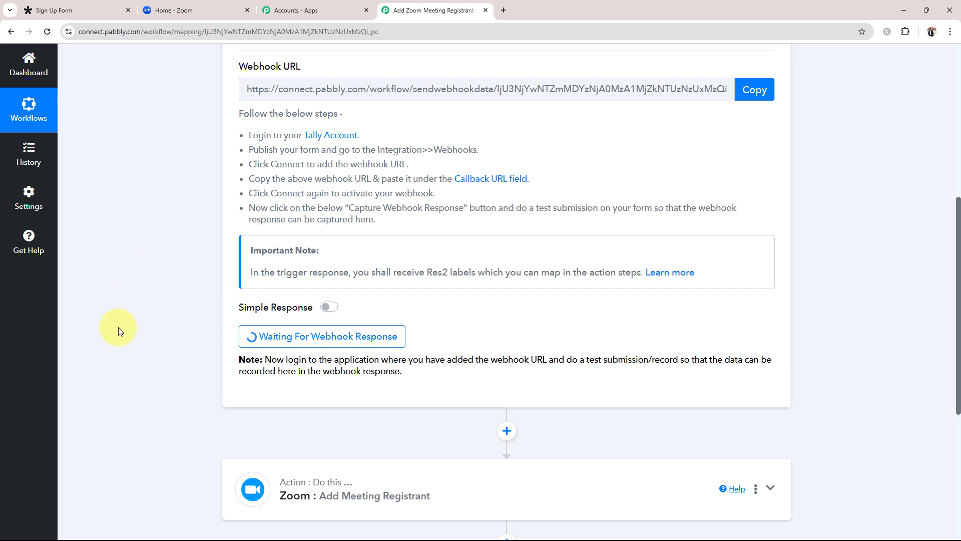
scroll(118, 326, "up", 2)
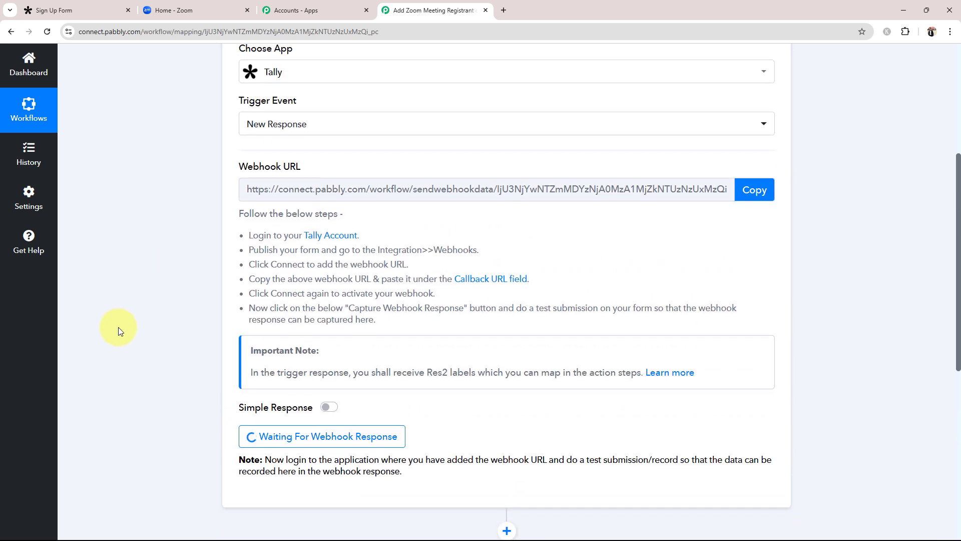
Step: Copy the Sign Up Form's share link and open the published form in a new tab
left_click(65, 11)
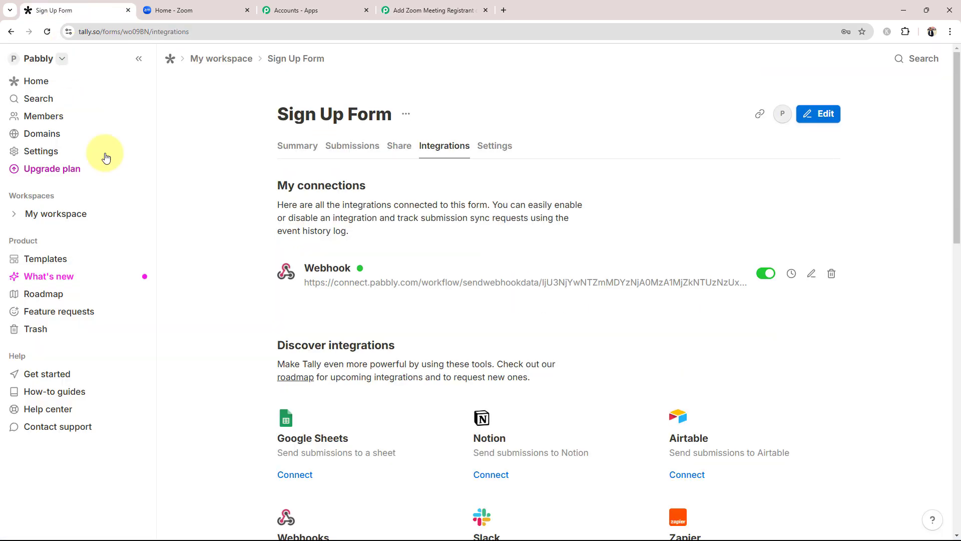
left_click(398, 145)
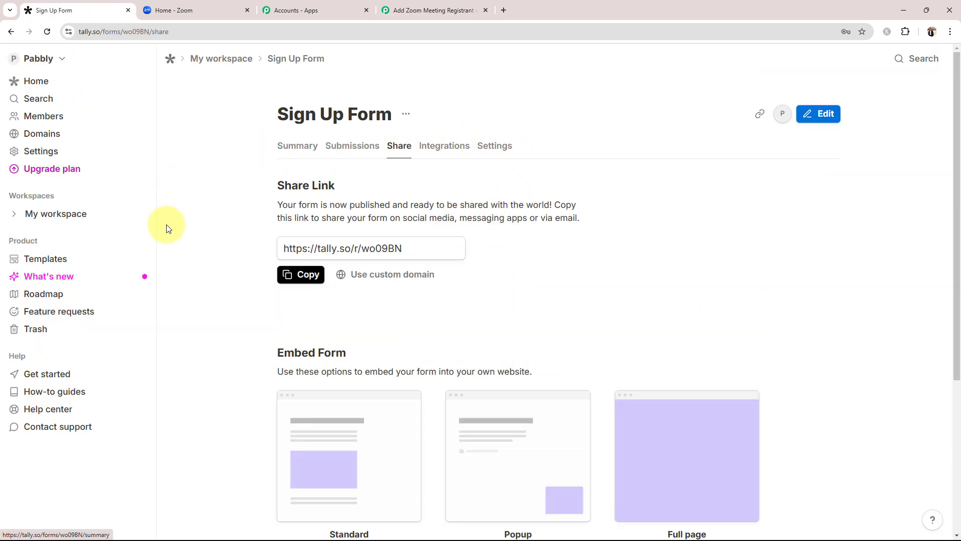
left_click(297, 279)
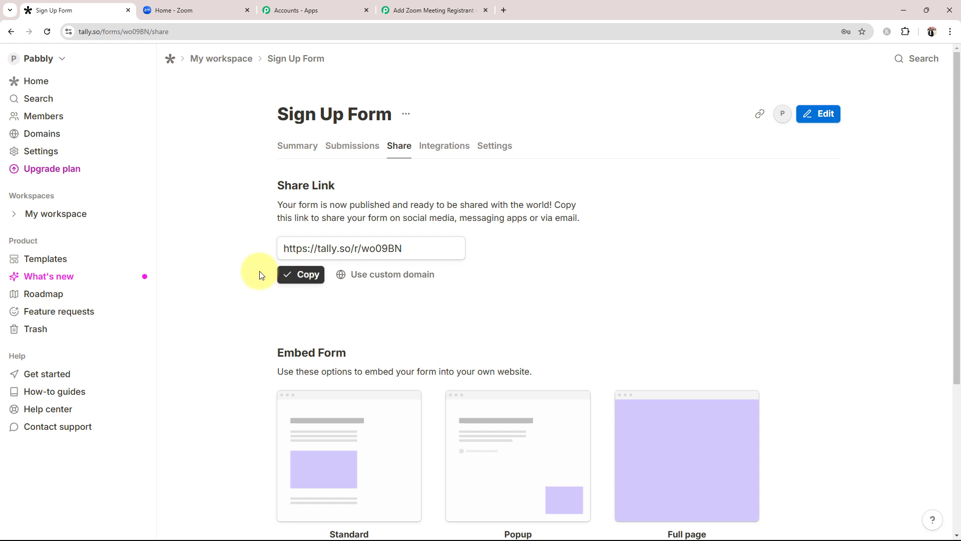
left_click(503, 3)
key("ctrl+v")
key("Return")
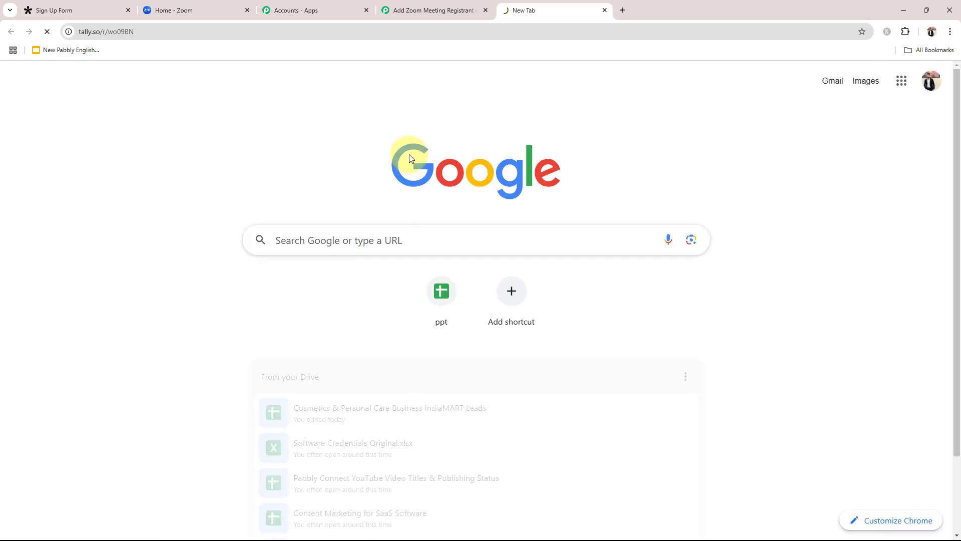
Step: Autofill the form with test details (First Name Test, Last Name User) and submit it
scroll(250, 269, "down", 1)
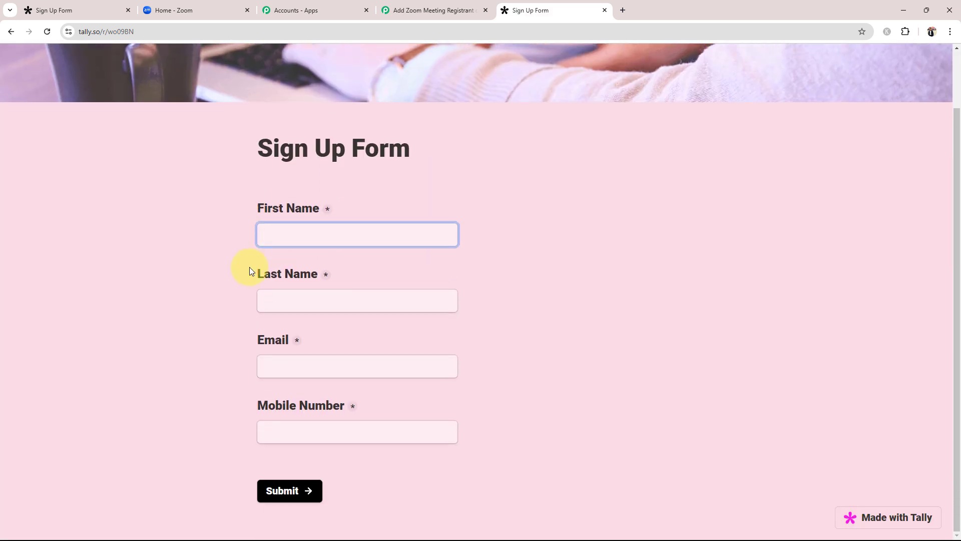
left_click(429, 10)
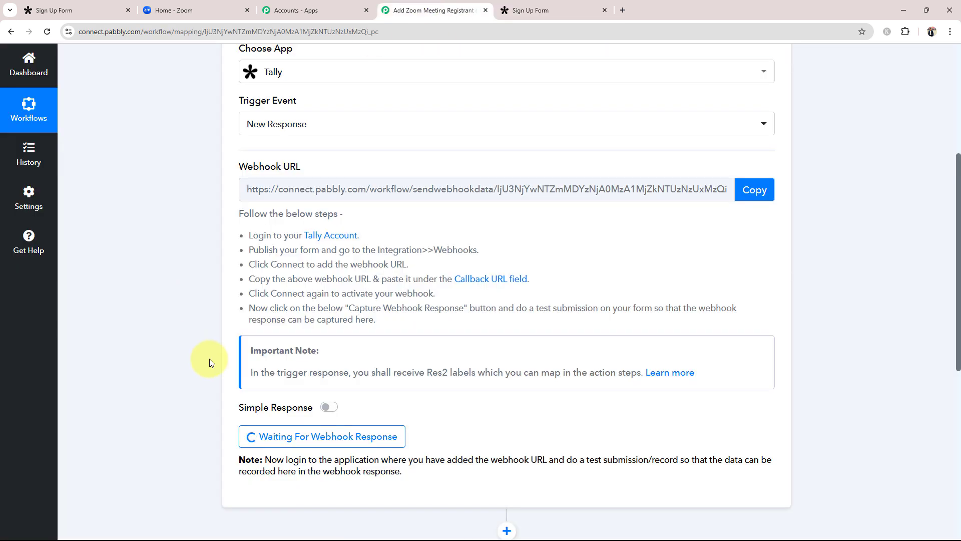
left_click(544, 4)
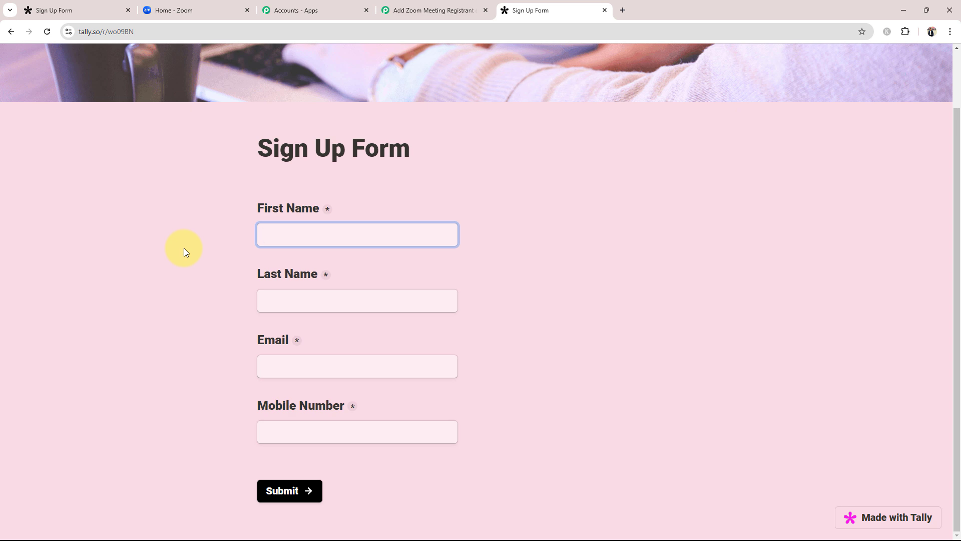
type("T")
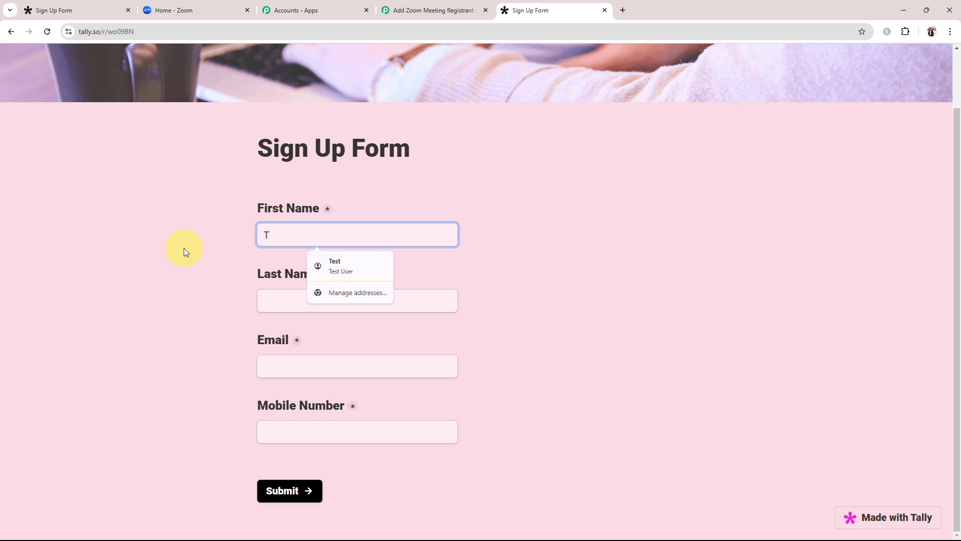
left_click(334, 263)
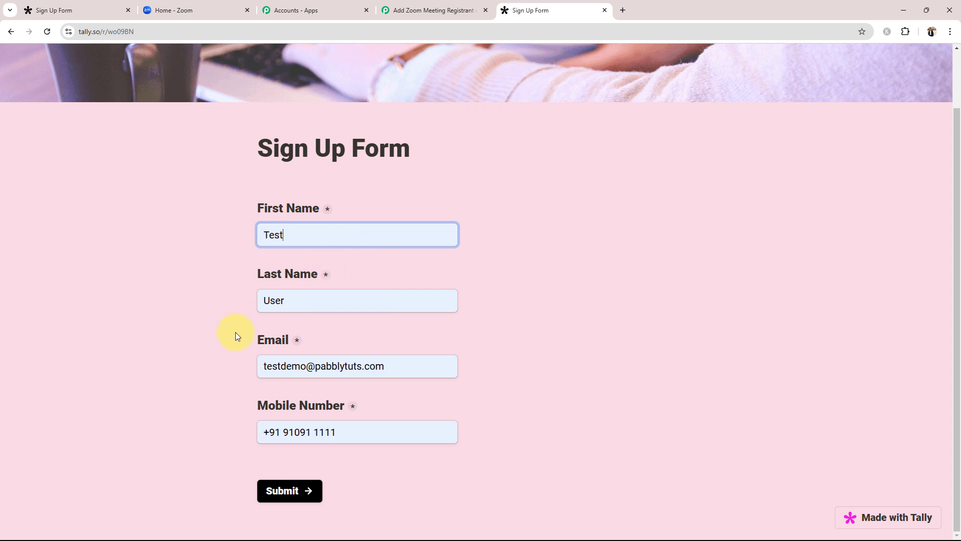
left_click(368, 432)
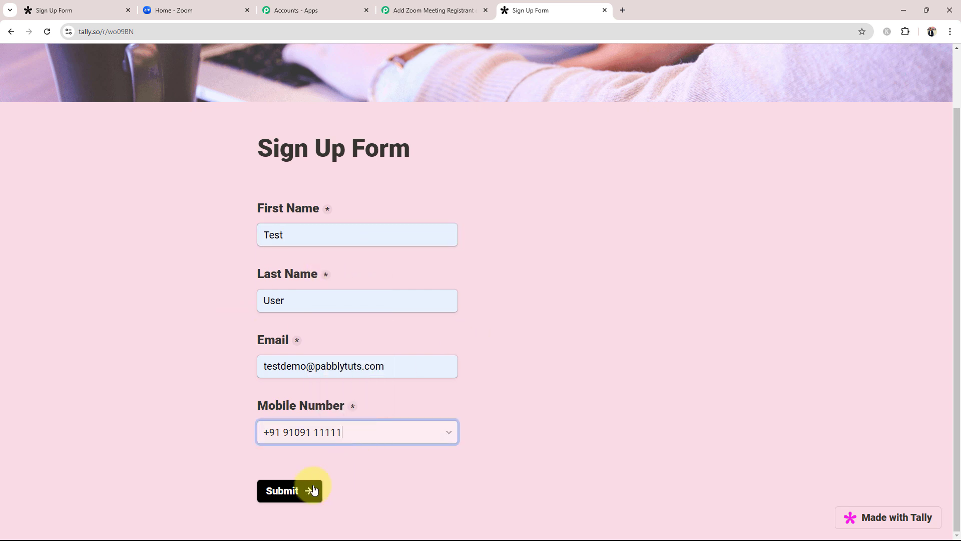
left_click(280, 491)
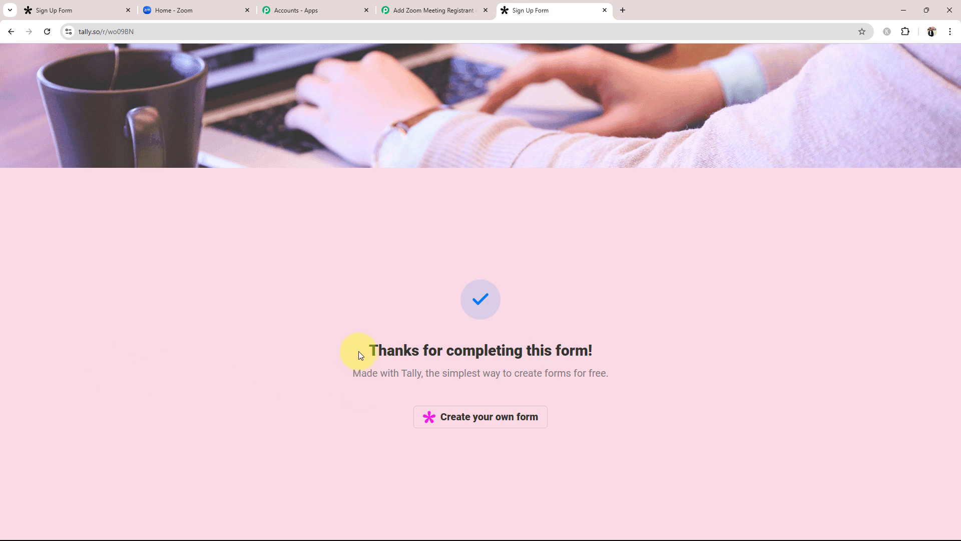
left_click_drag(359, 351, 305, 377)
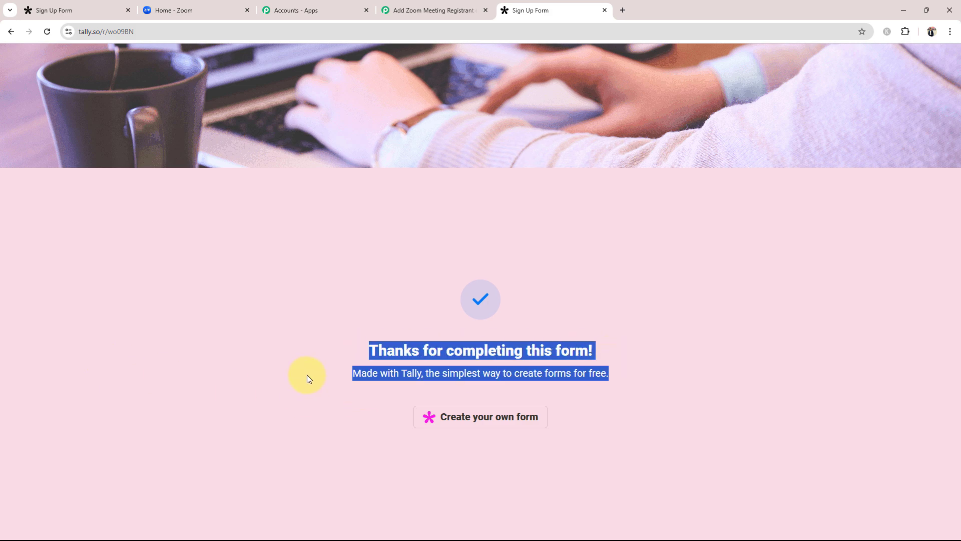
Step: Inspect the captured Tally response fields, such as First Name Test and Last Name User
left_click(421, 10)
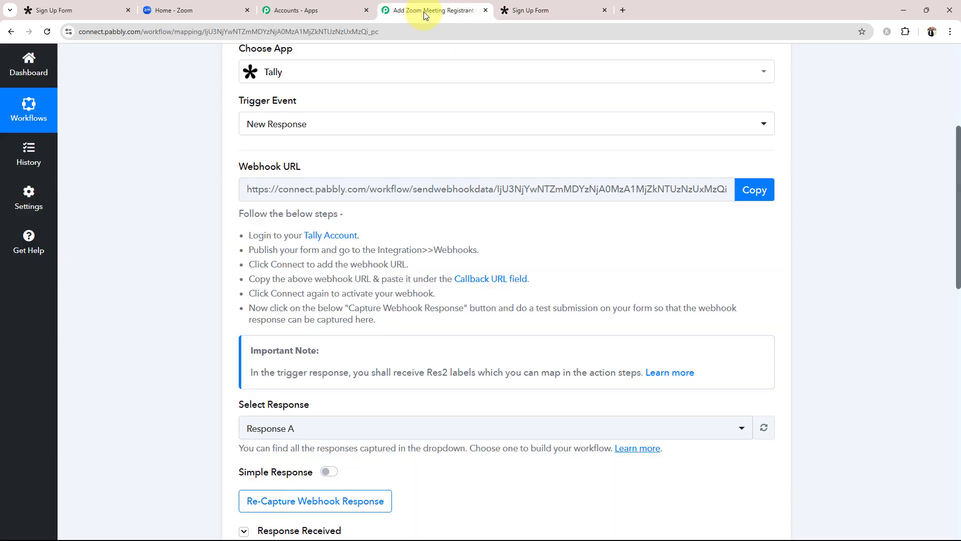
left_click(605, 11)
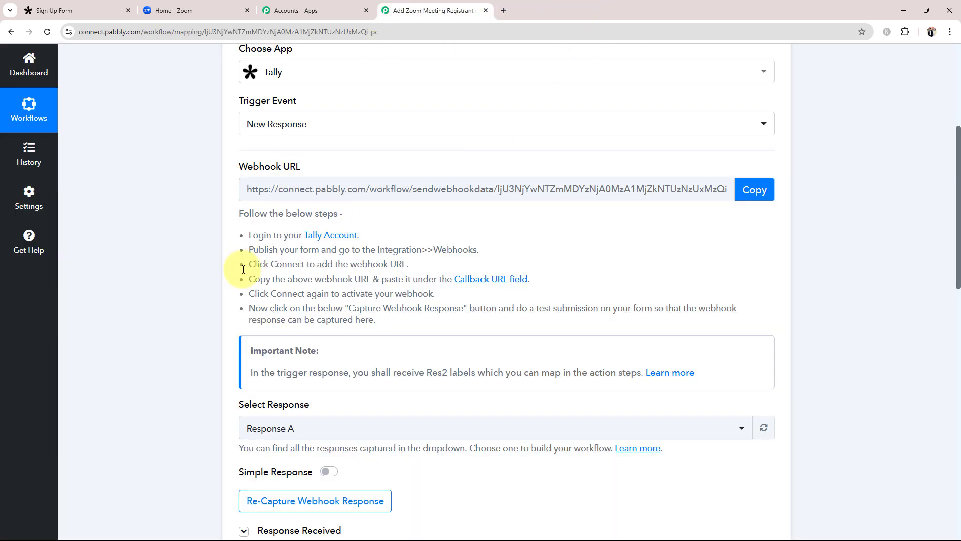
scroll(201, 292, "down", 7)
scroll(201, 292, "down", 1)
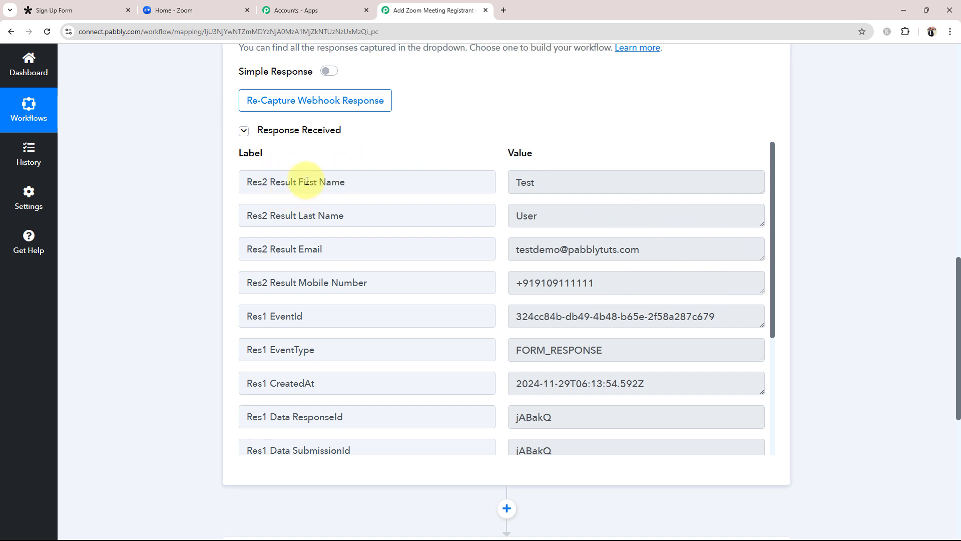
left_click_drag(298, 181, 346, 181)
double_click(525, 186)
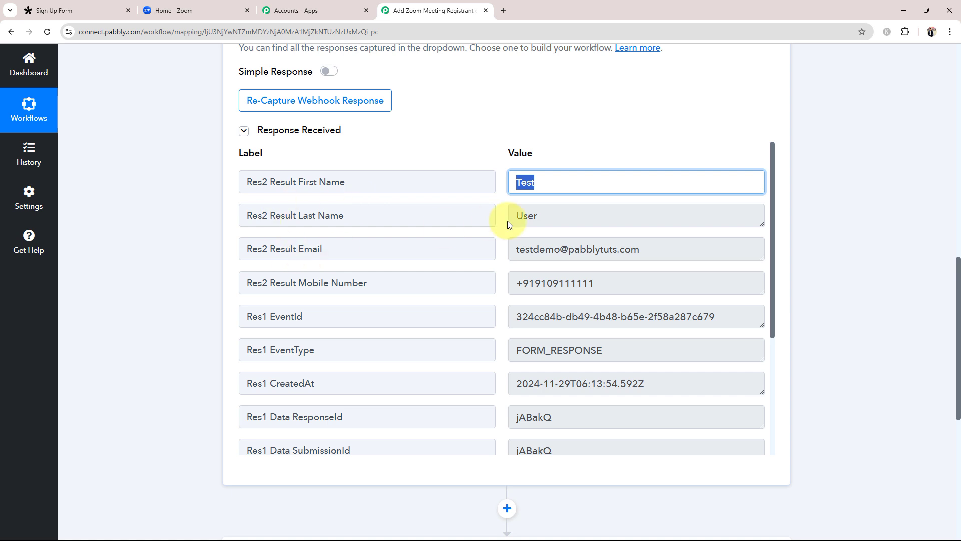
key("Tab")
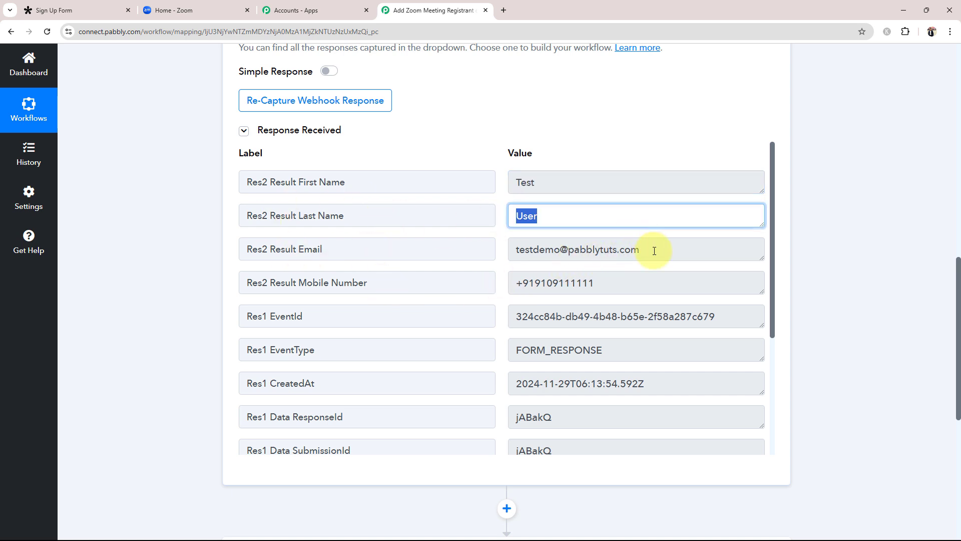
key("Tab")
key("Tab")
scroll(621, 349, "down", 4)
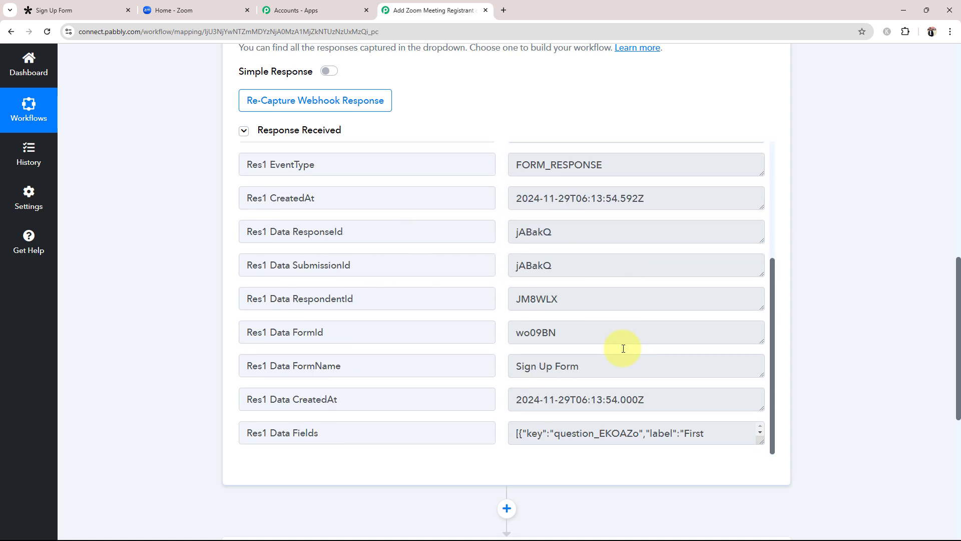
scroll(622, 347, "down", 1)
scroll(536, 338, "up", 4)
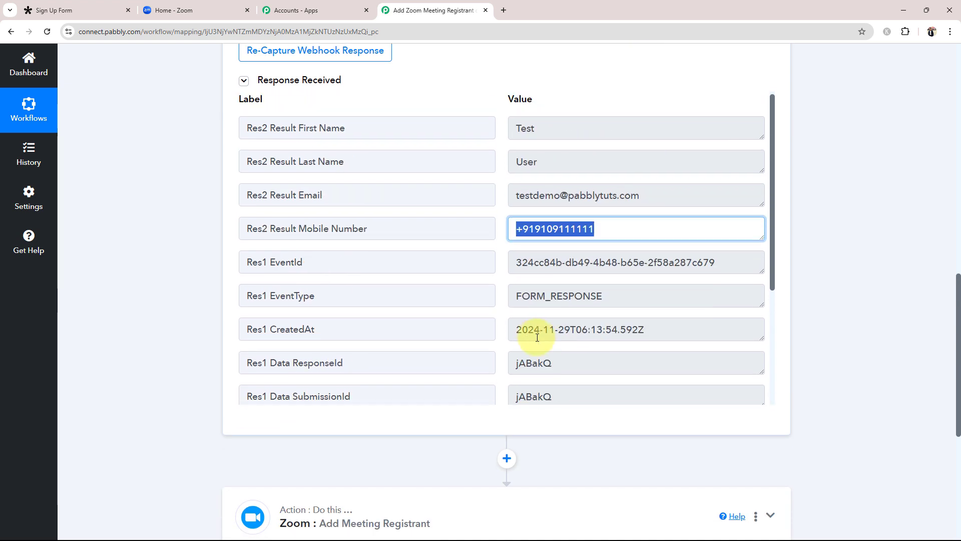
left_click(143, 341)
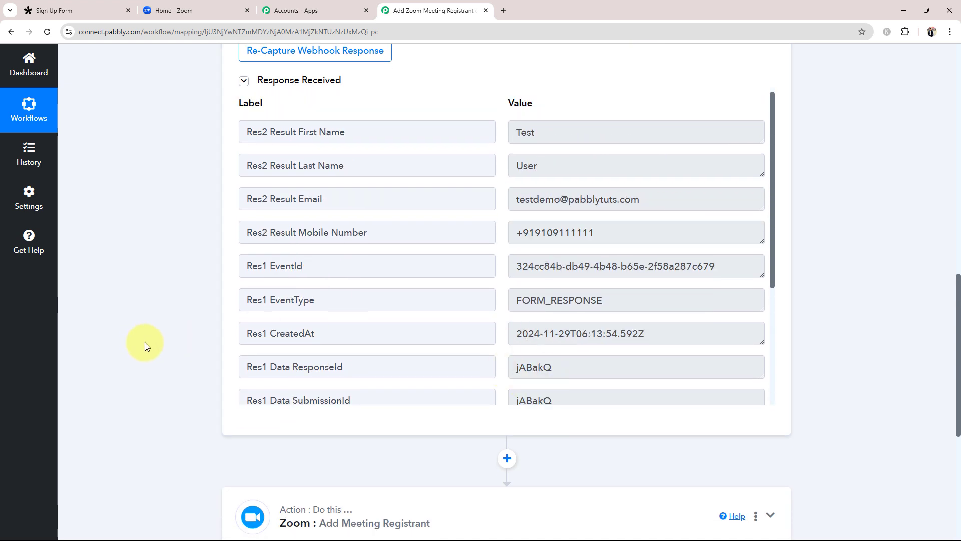
Step: Scroll back to the top and collapse the Tally trigger step
scroll(145, 343, "up", 5)
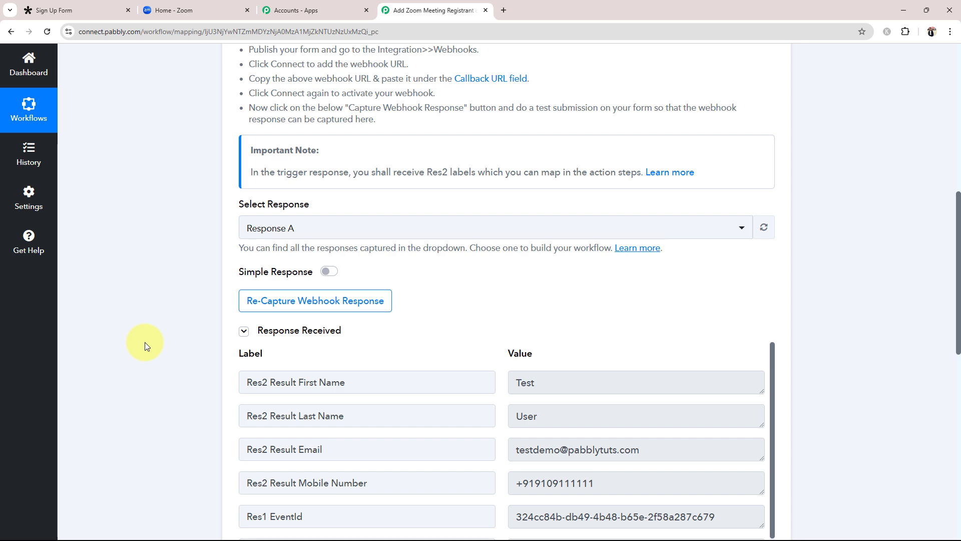
scroll(143, 401, "up", 9)
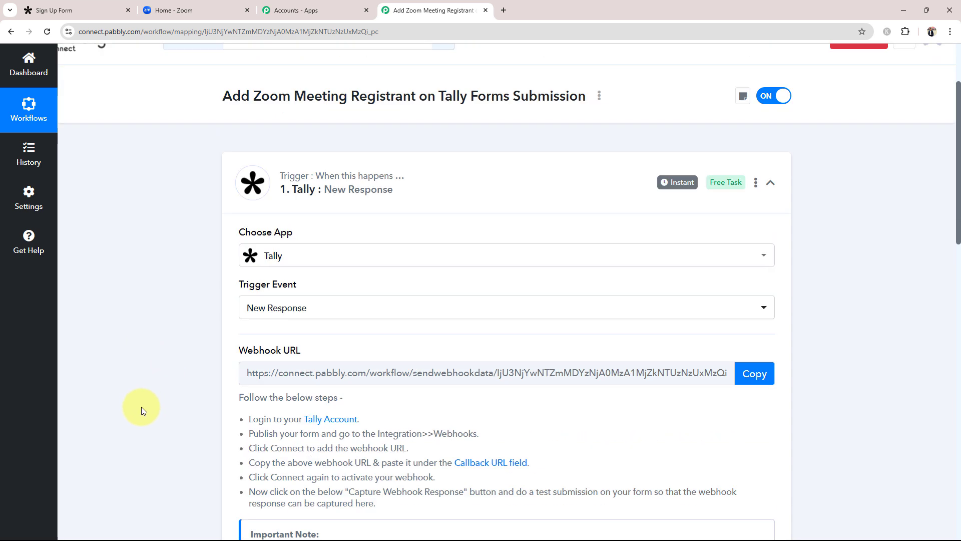
left_click(390, 267)
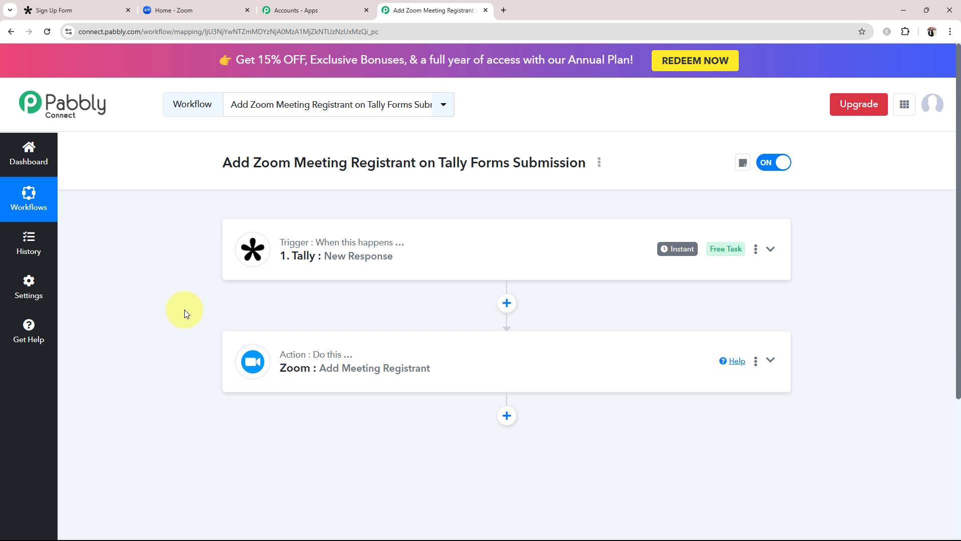
Step: Connect a new Zoom account to the Add Meeting Registrant action
left_click(323, 379)
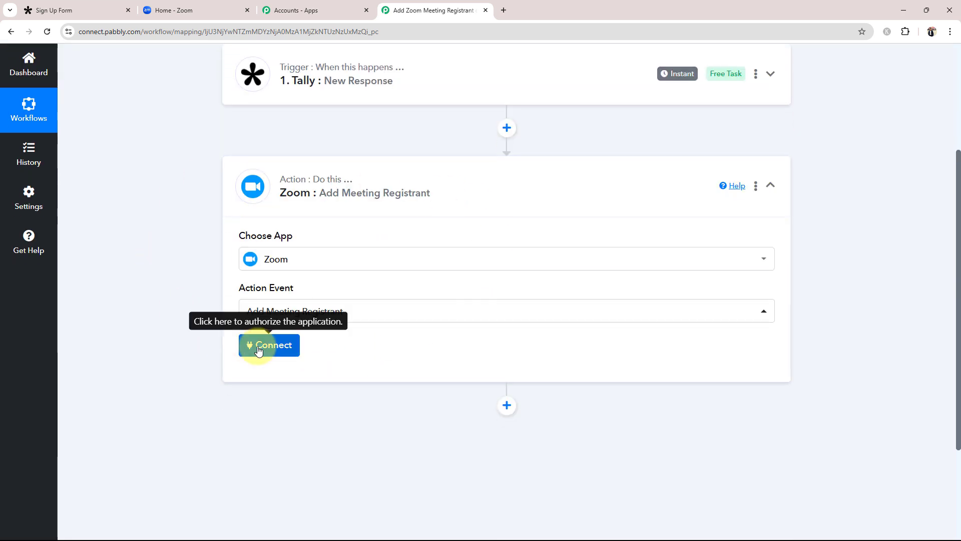
left_click(255, 346)
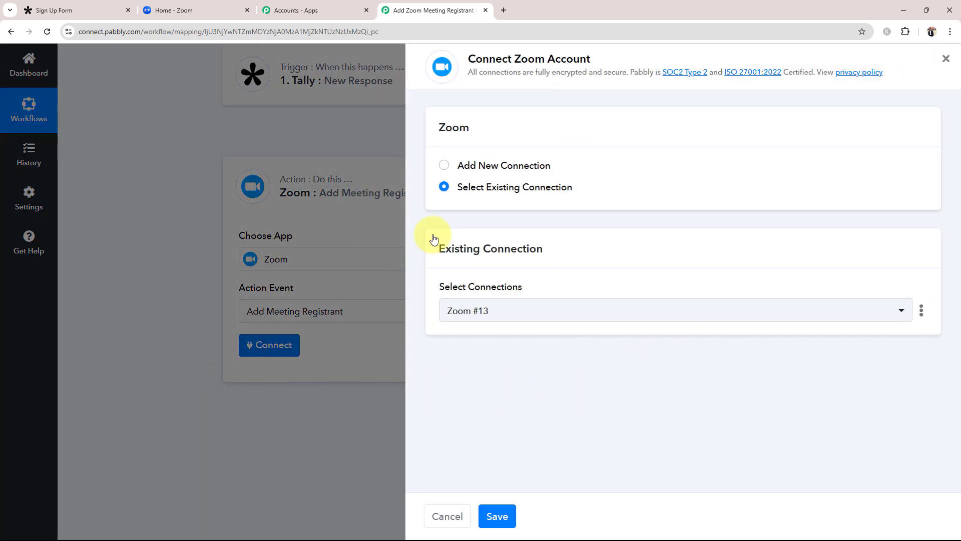
left_click(444, 166)
left_click(441, 328)
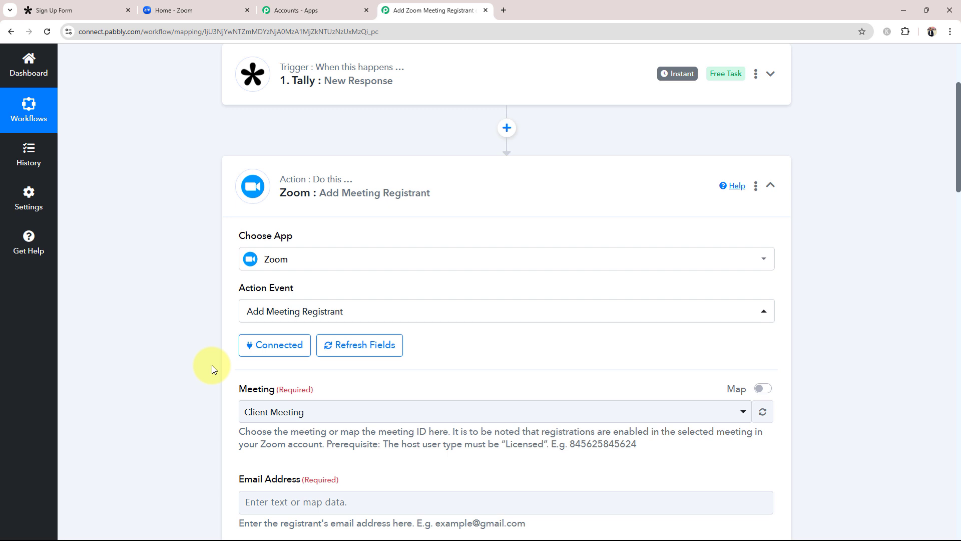
Step: Look through the Zoom meeting list without choosing one, then go to the Zoom home page
scroll(206, 363, "down", 5)
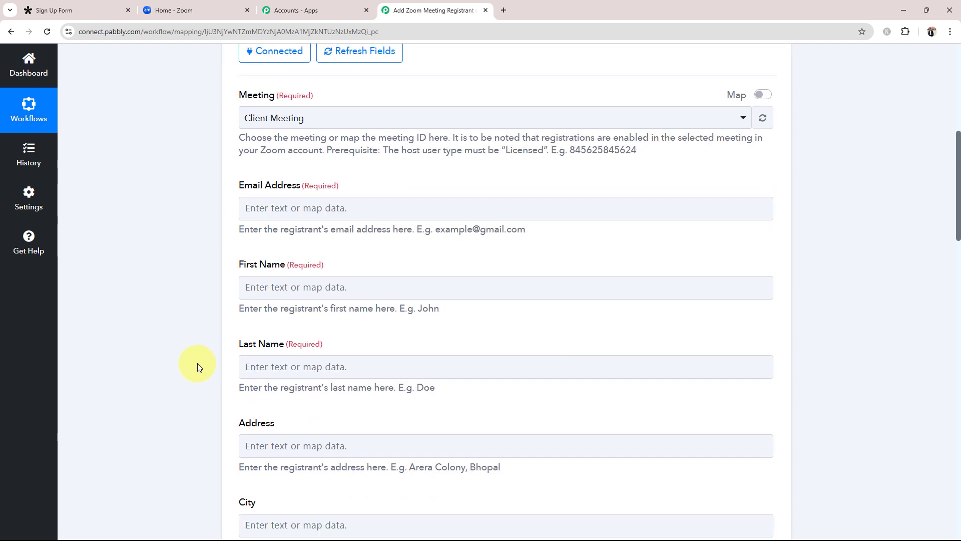
left_click(259, 113)
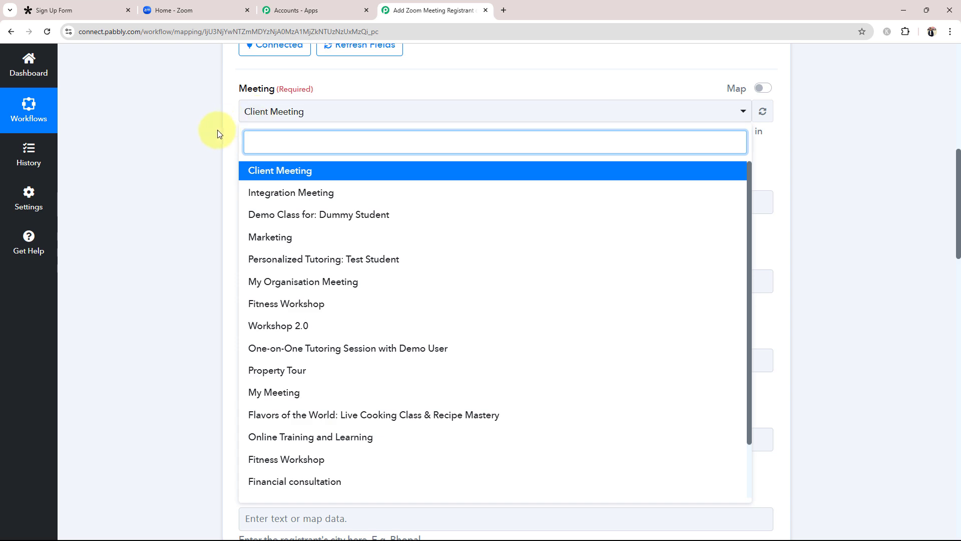
left_click(155, 134)
left_click(192, 10)
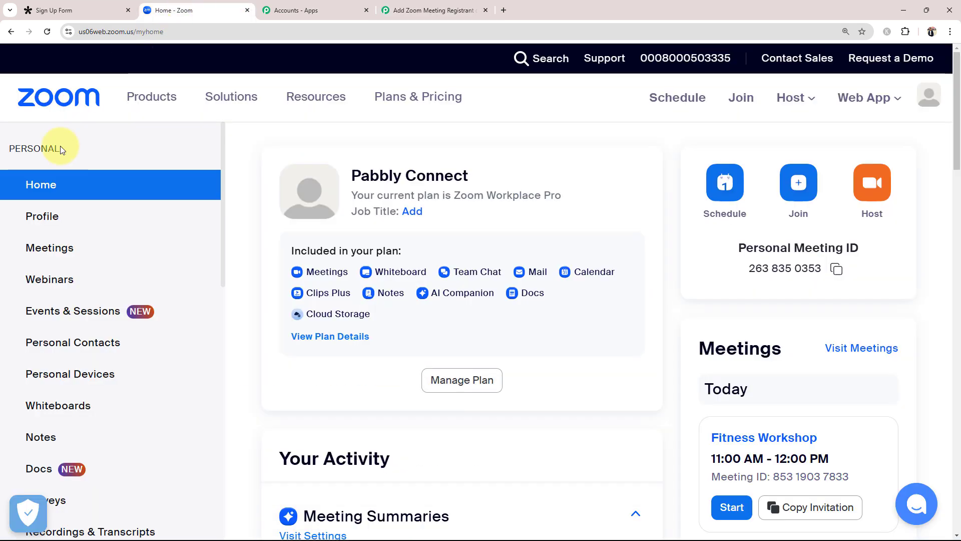
Step: Open the Tue, Dec 10 meeting 'Mastering Digital Marketing Success: Proven Strategies for 2024' and review its description
left_click(36, 247)
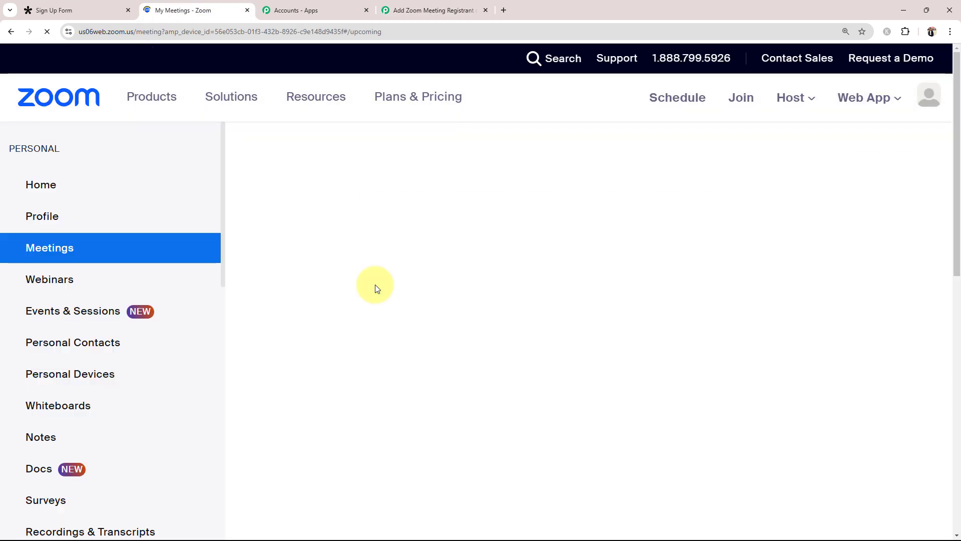
scroll(358, 372, "down", 7)
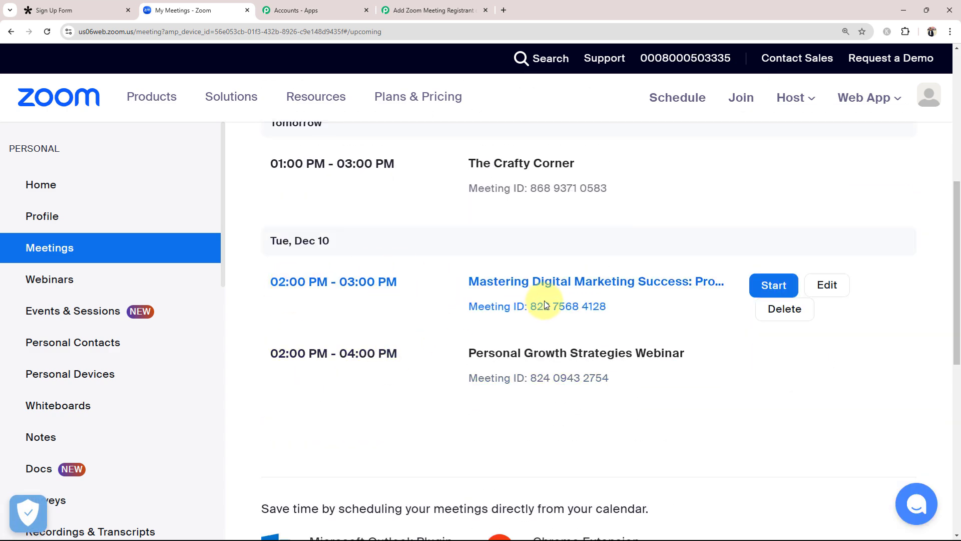
left_click(517, 286)
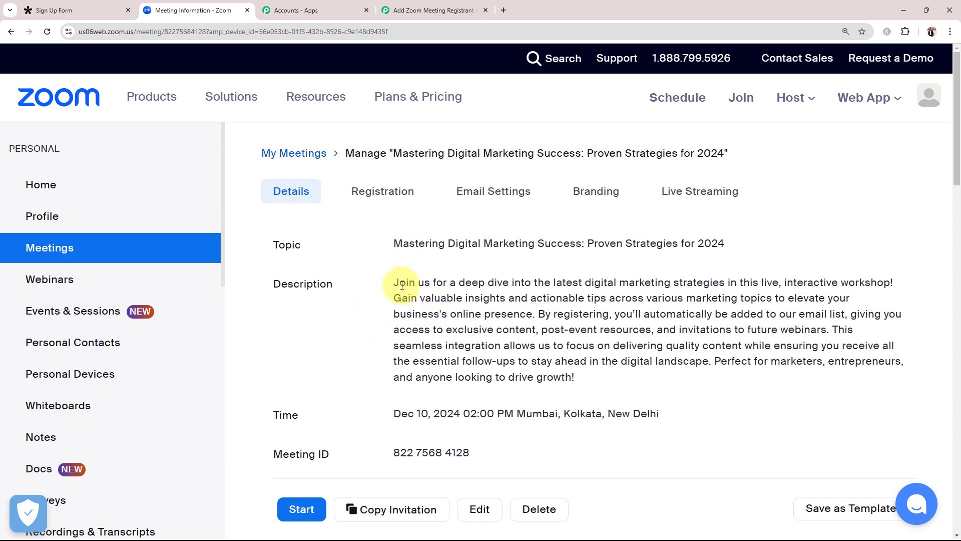
left_click_drag(402, 286, 556, 381)
left_click(318, 350)
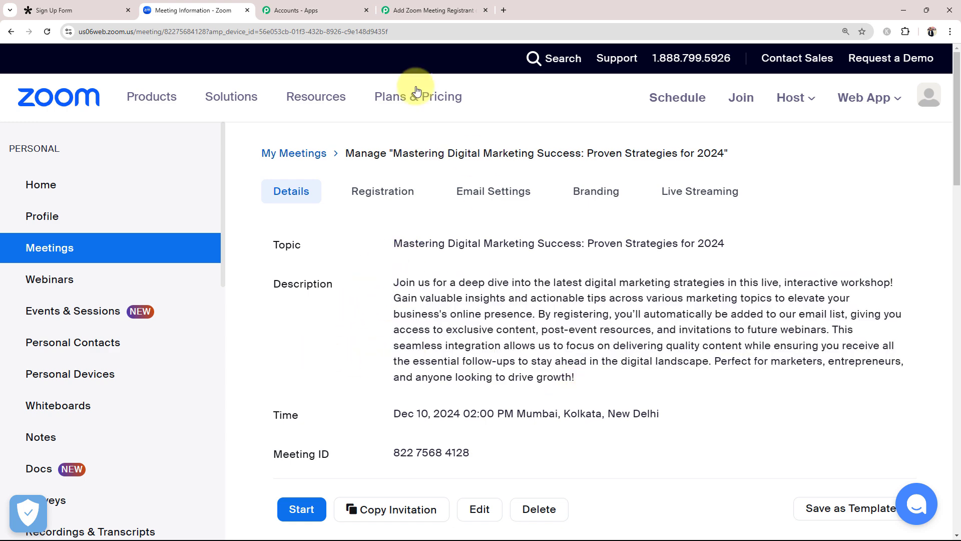
left_click(429, 9)
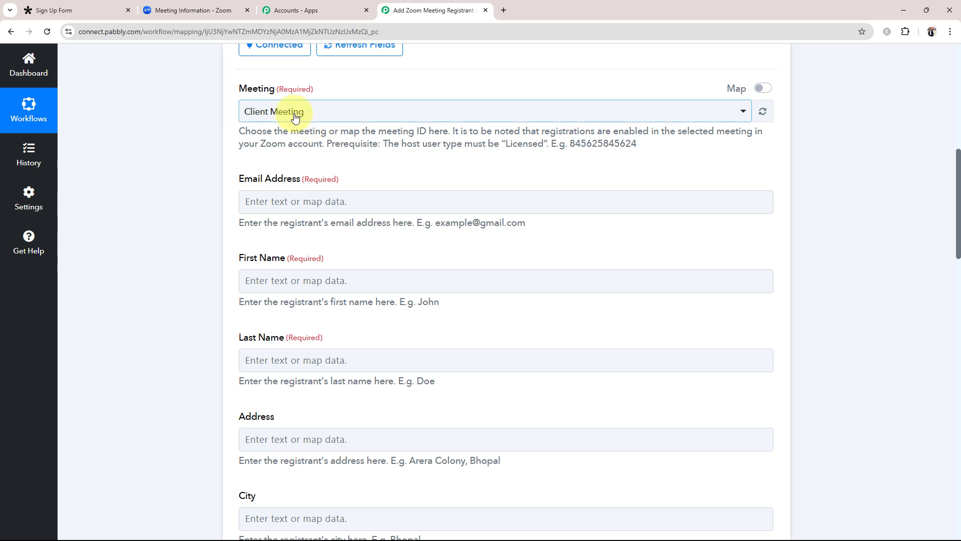
Step: Set the Zoom action's Meeting to 'Mastering Digital Marketing Success: Proven Strategies for 2024'
left_click(194, 11)
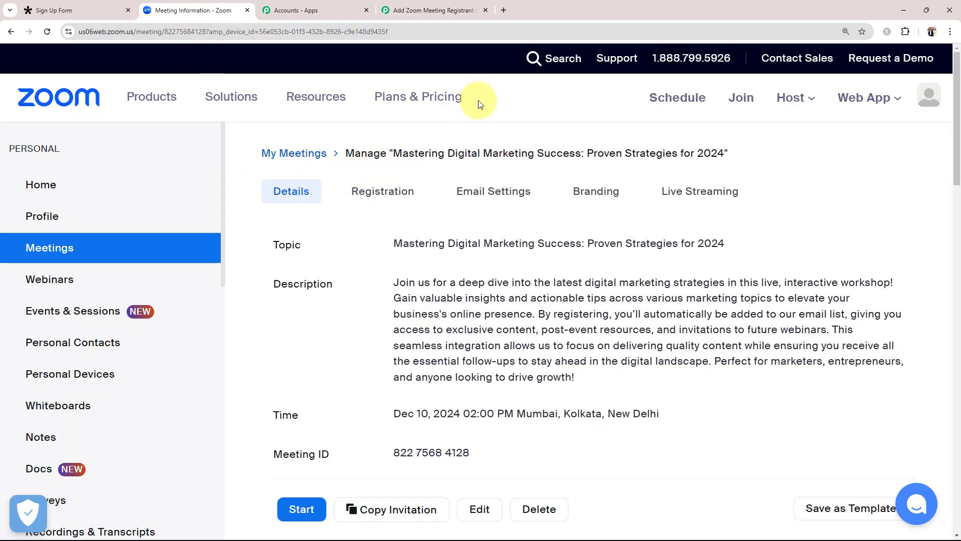
left_click(453, 3)
left_click(326, 111)
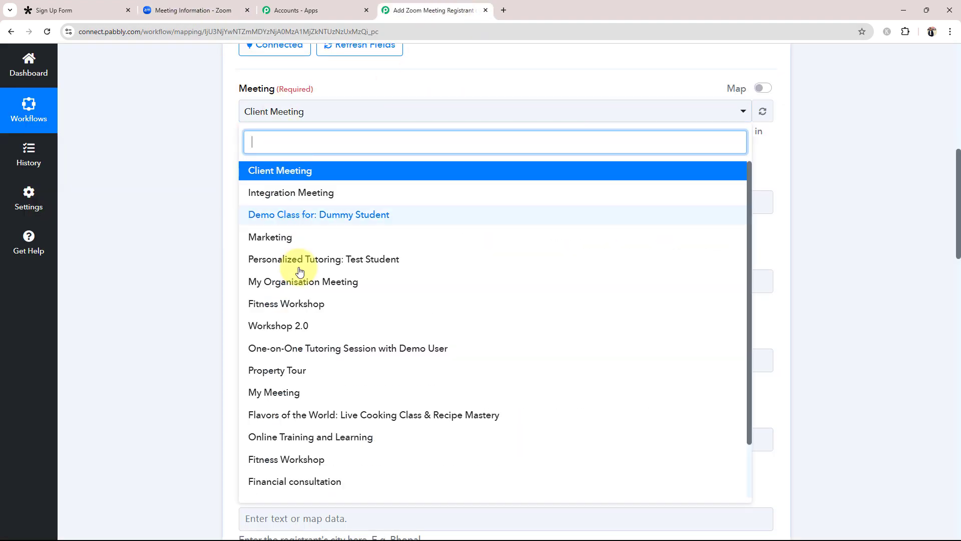
scroll(308, 320, "down", 2)
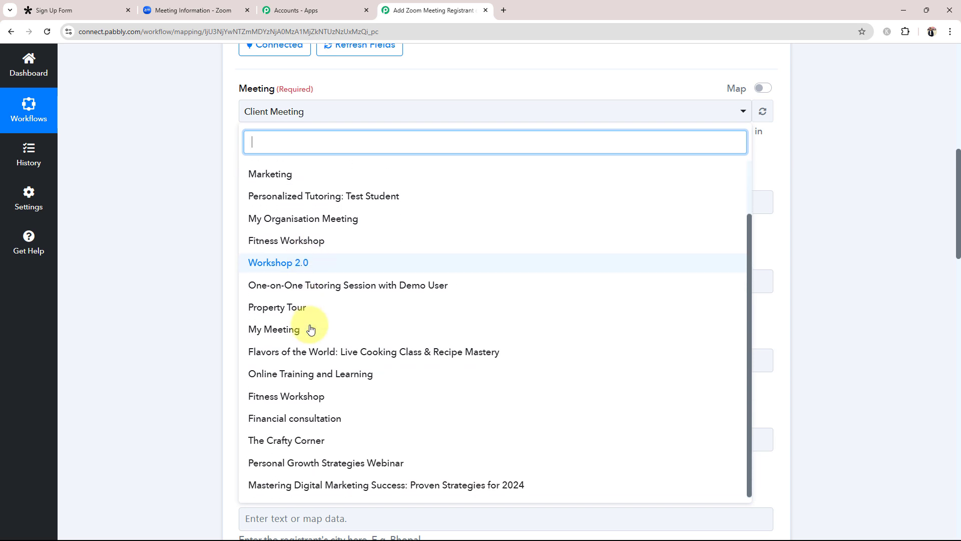
left_click(287, 485)
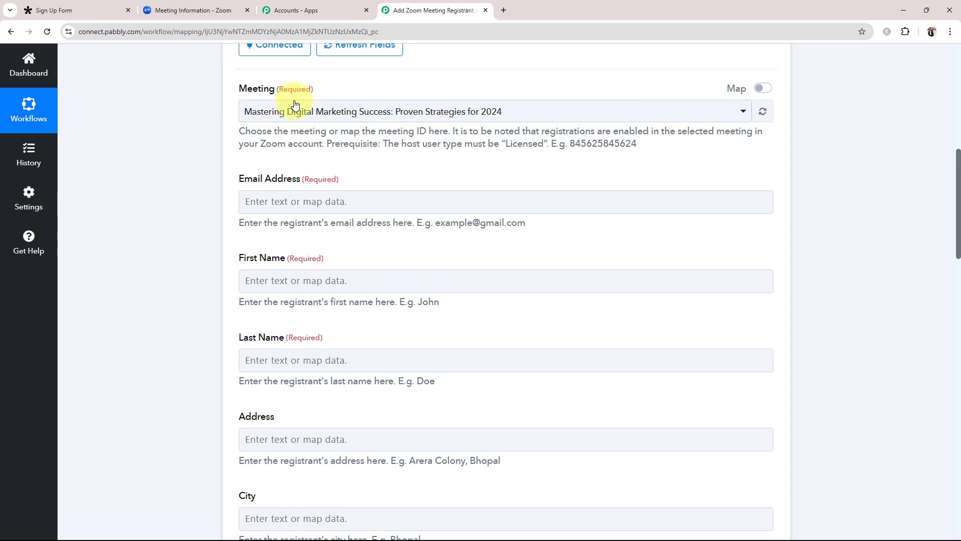
left_click(203, 9)
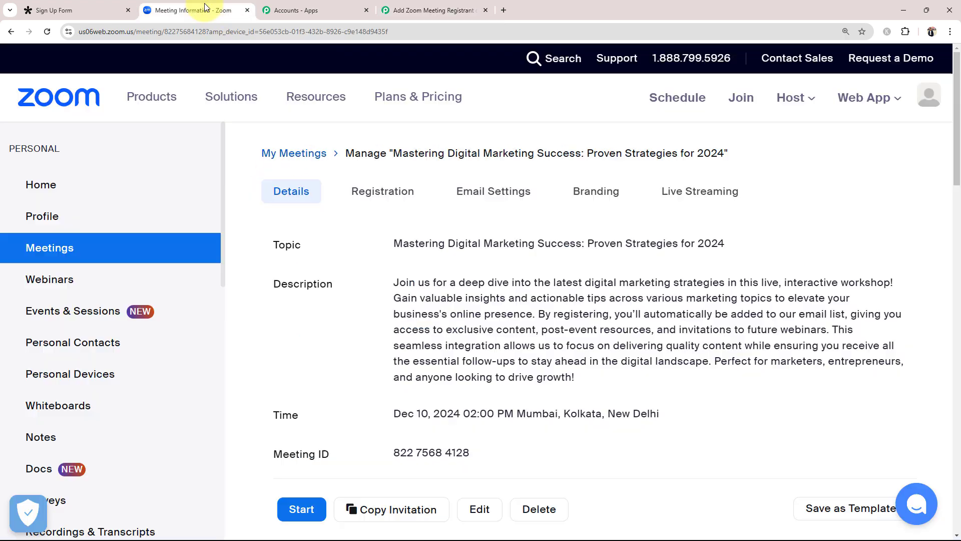
Step: Review the Zoom step's empty Email Address, First Name and Last Name registrant fields
left_click(407, 9)
scroll(197, 240, "down", 2)
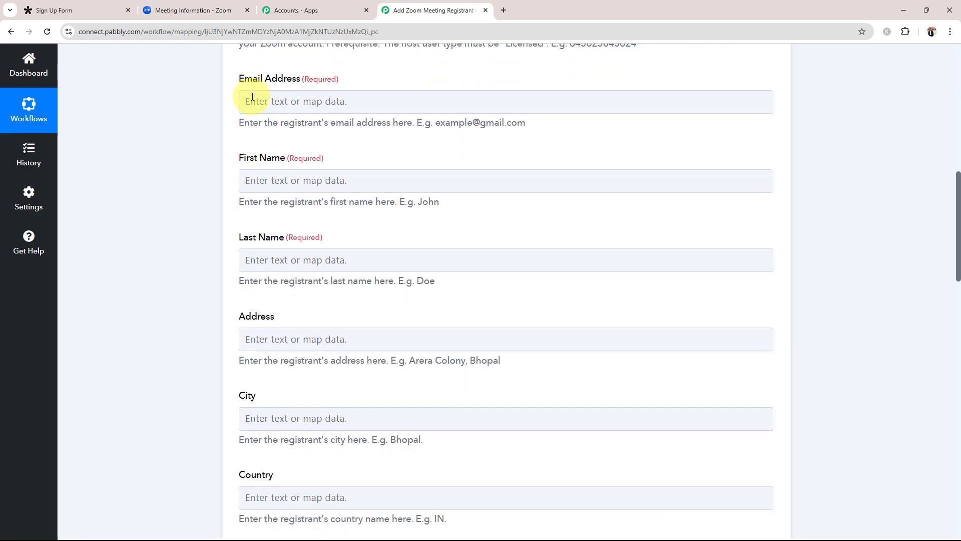
left_click_drag(236, 75, 320, 79)
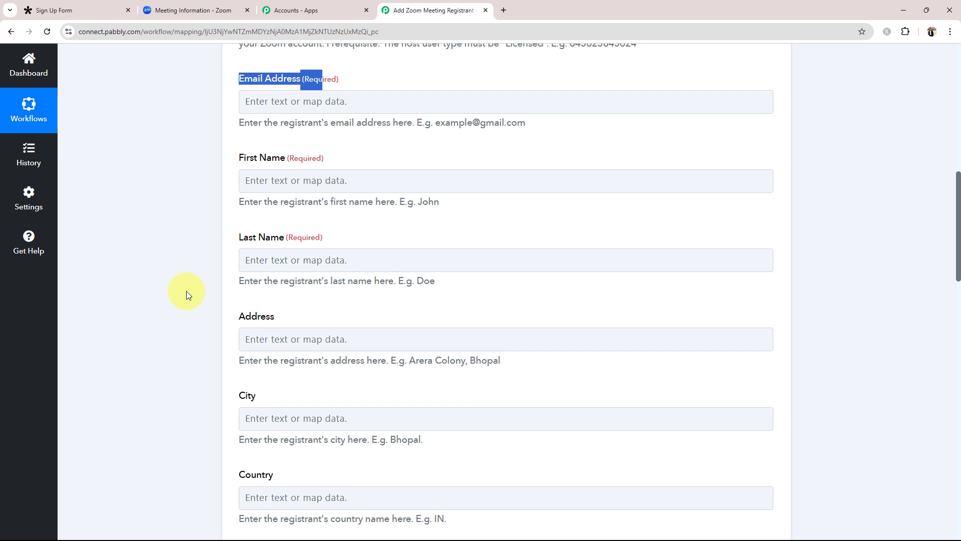
left_click(186, 293)
scroll(153, 330, "up", 10)
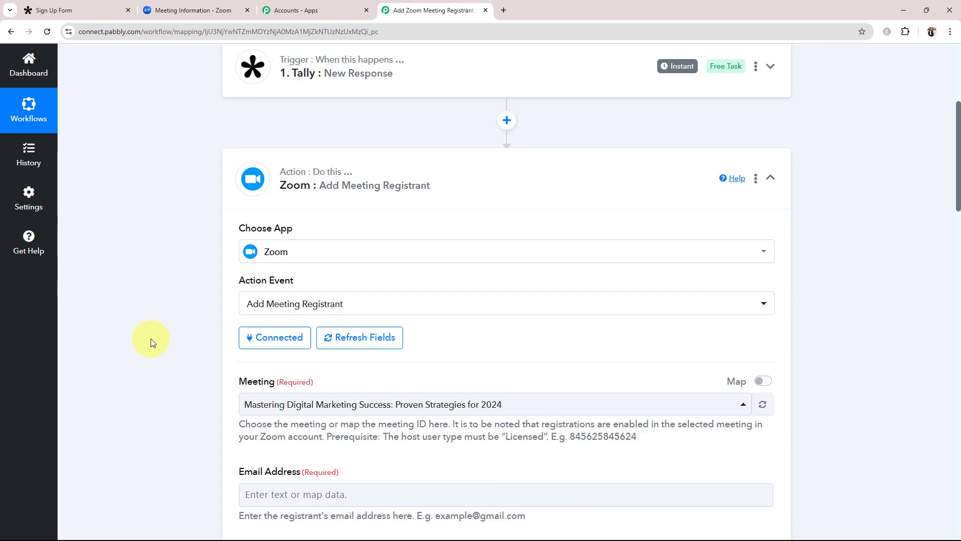
scroll(192, 309, "down", 5)
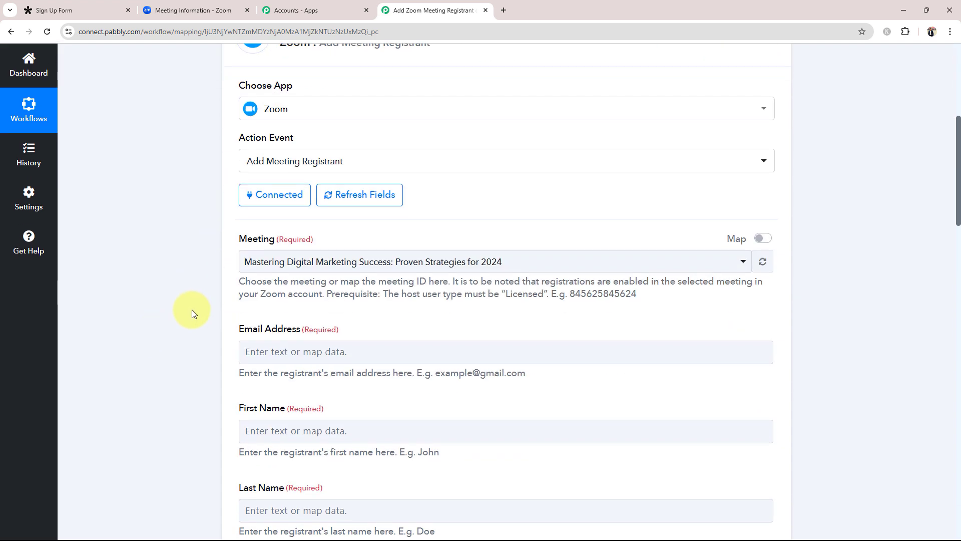
scroll(192, 314, "down", 3)
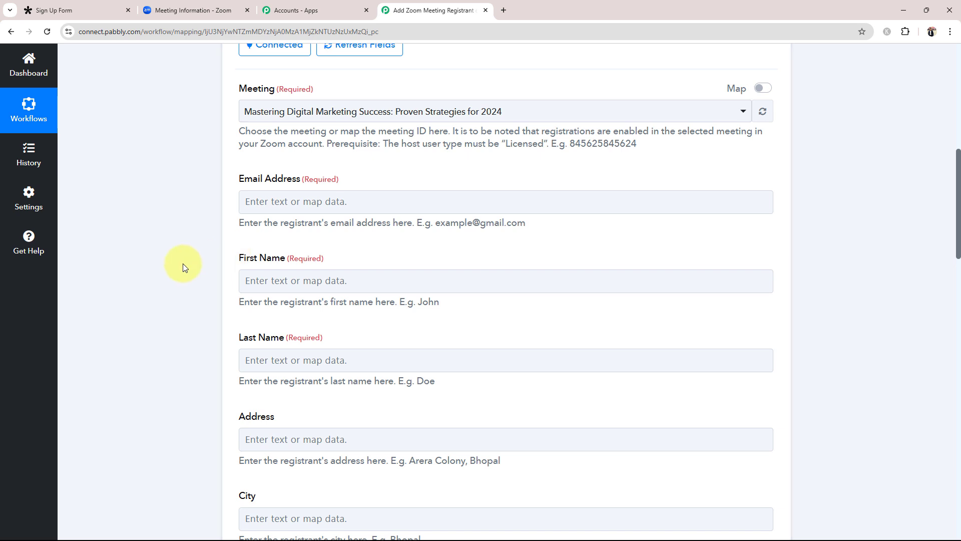
scroll(181, 268, "down", 2)
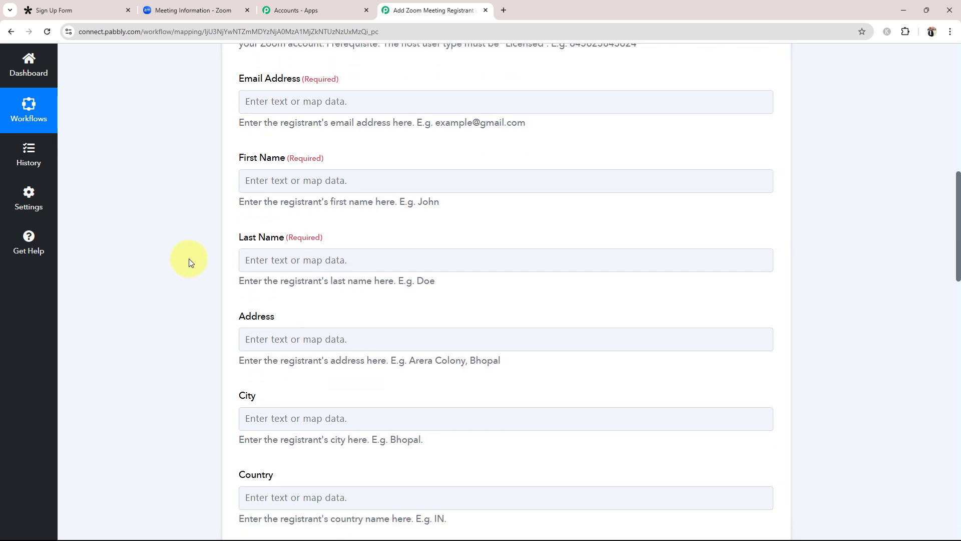
Step: Map Email Address to the Tally New Response email answer
left_click(281, 101)
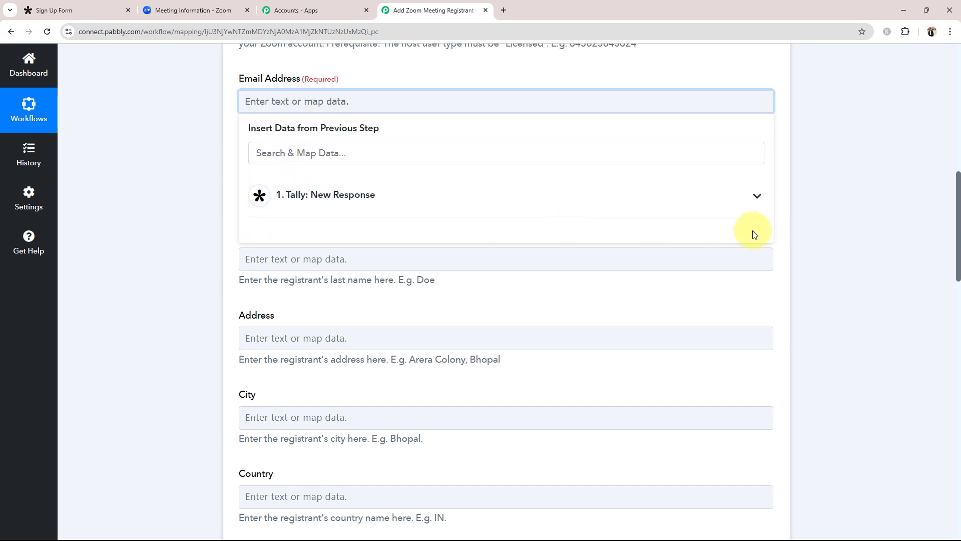
left_click(754, 196)
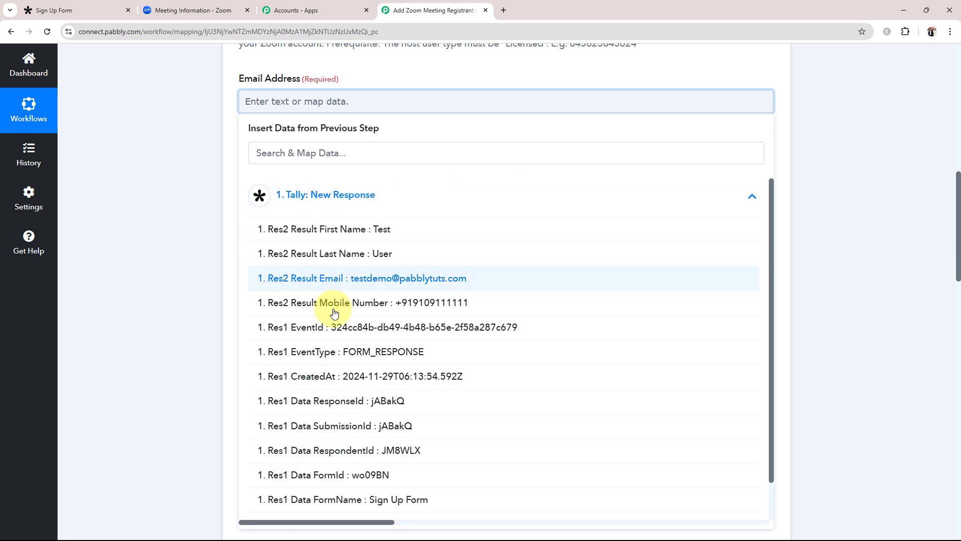
scroll(353, 323, "down", 1)
scroll(353, 325, "up", 1)
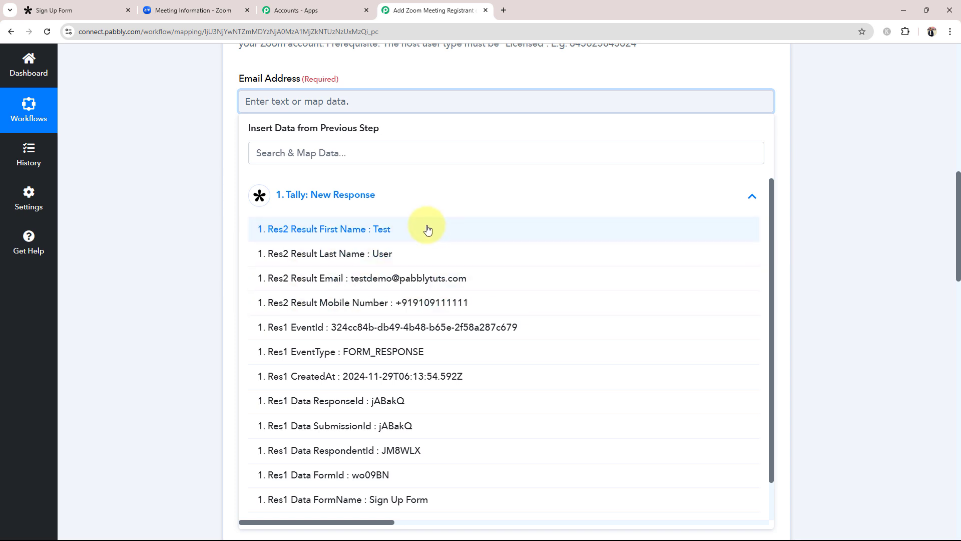
left_click(321, 279)
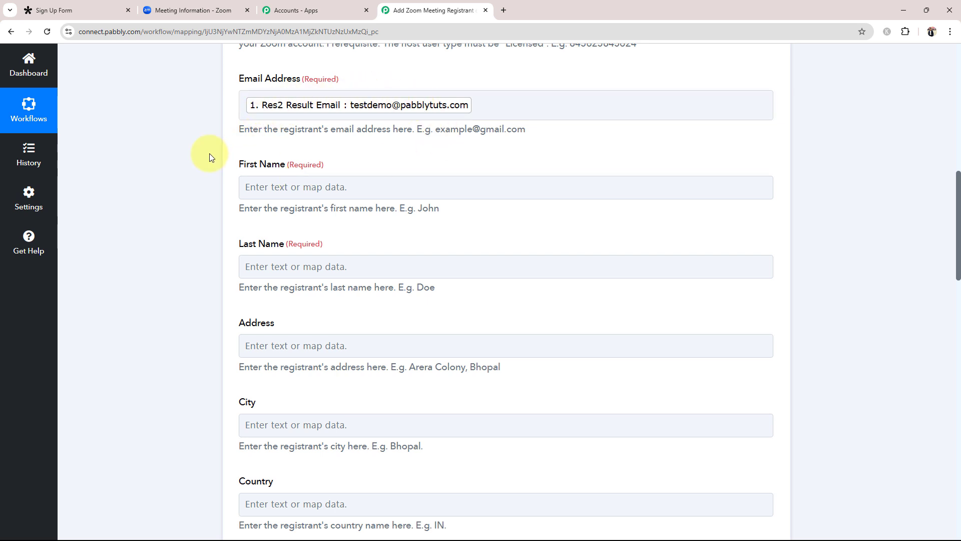
Step: Map First Name and Last Name to Res2 Result First Name and Res2 Result Last Name
scroll(209, 156, "down", 1)
left_click(266, 136)
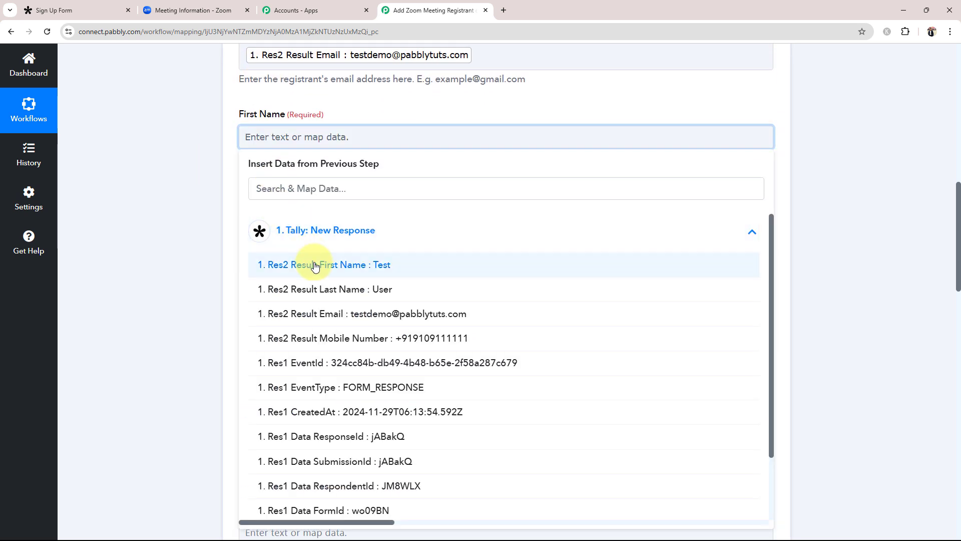
left_click(306, 265)
left_click(289, 222)
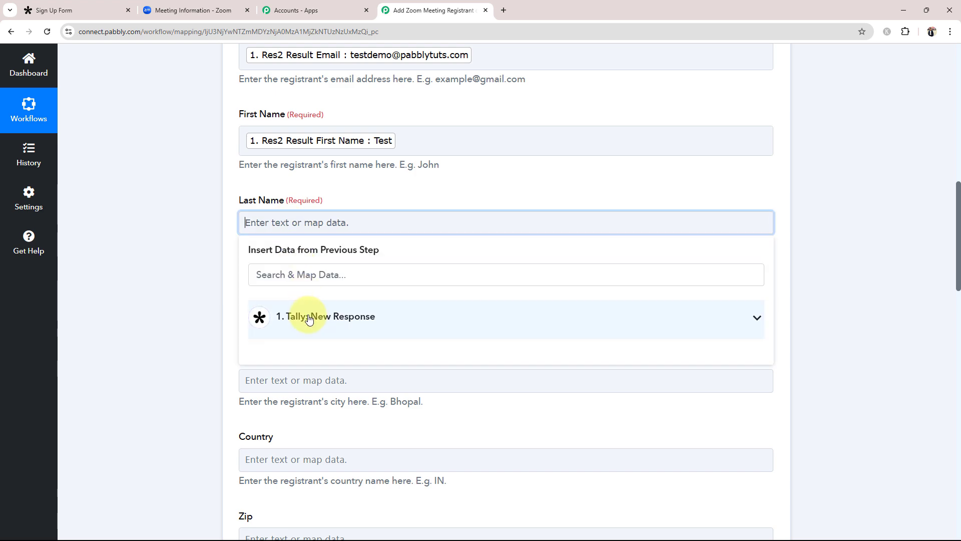
left_click(268, 386)
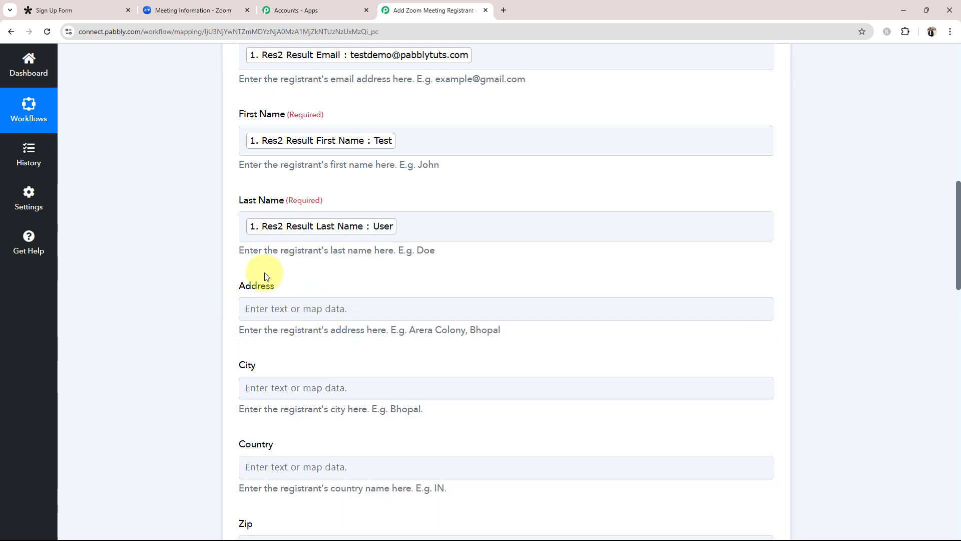
scroll(185, 284, "down", 6)
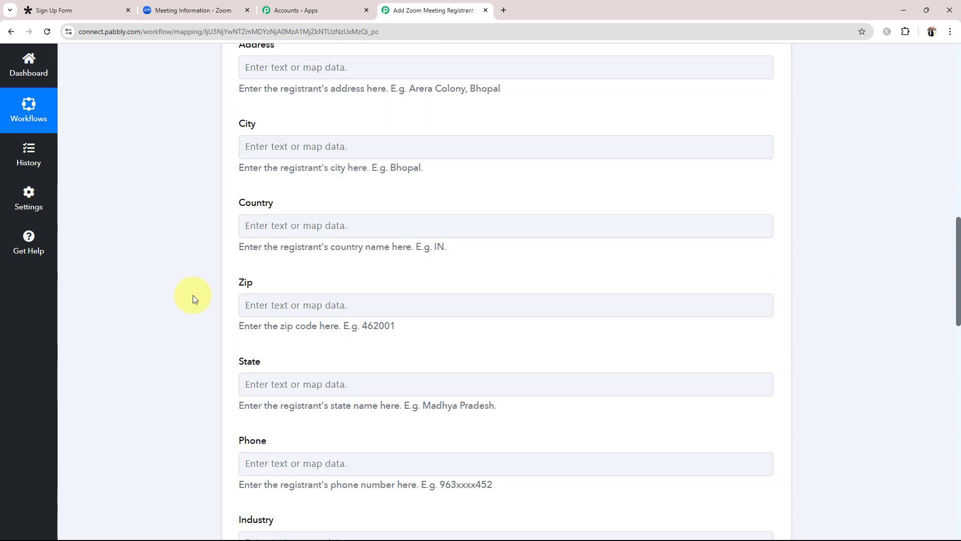
Step: Map Phone to the Tally response's Res2 Result Mobile Number
scroll(200, 299, "down", 4)
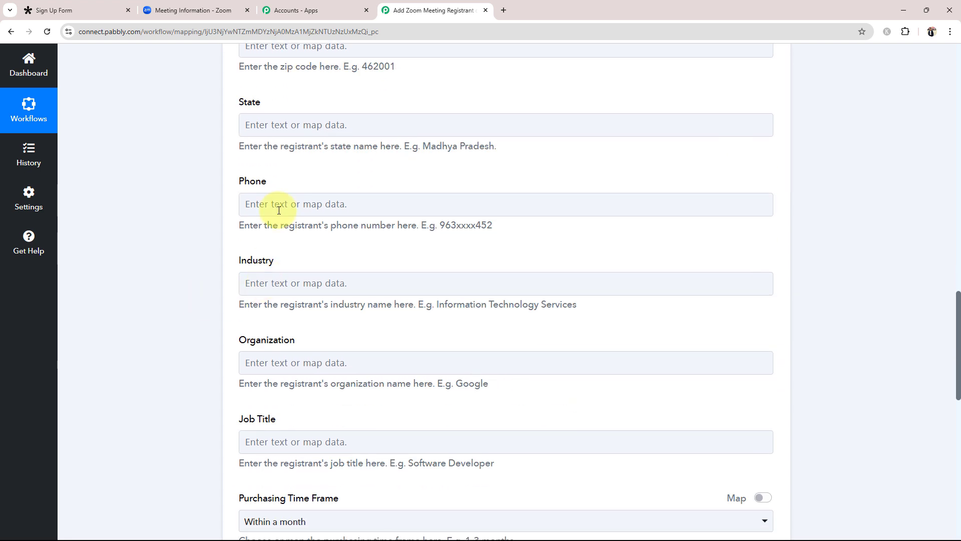
left_click(275, 206)
left_click(302, 300)
left_click(324, 379)
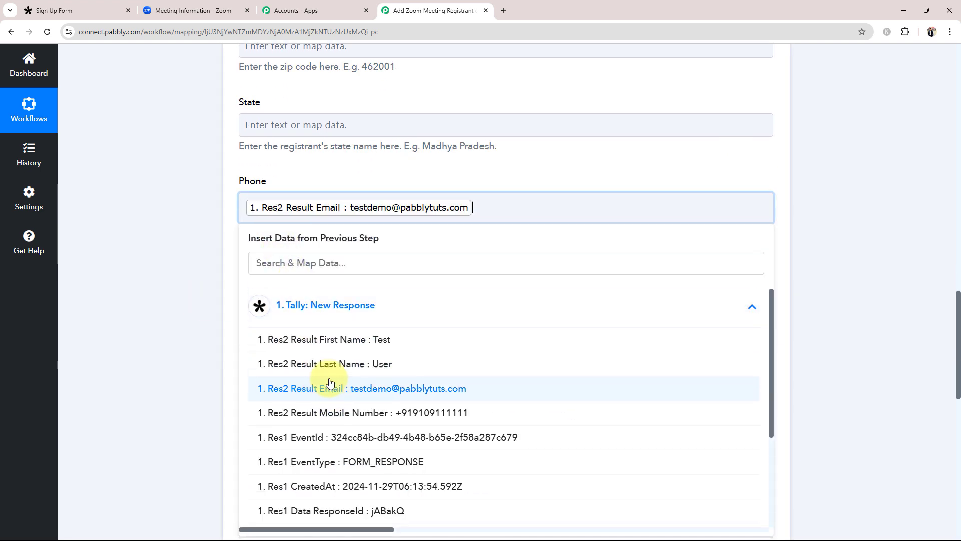
key("BackSpace")
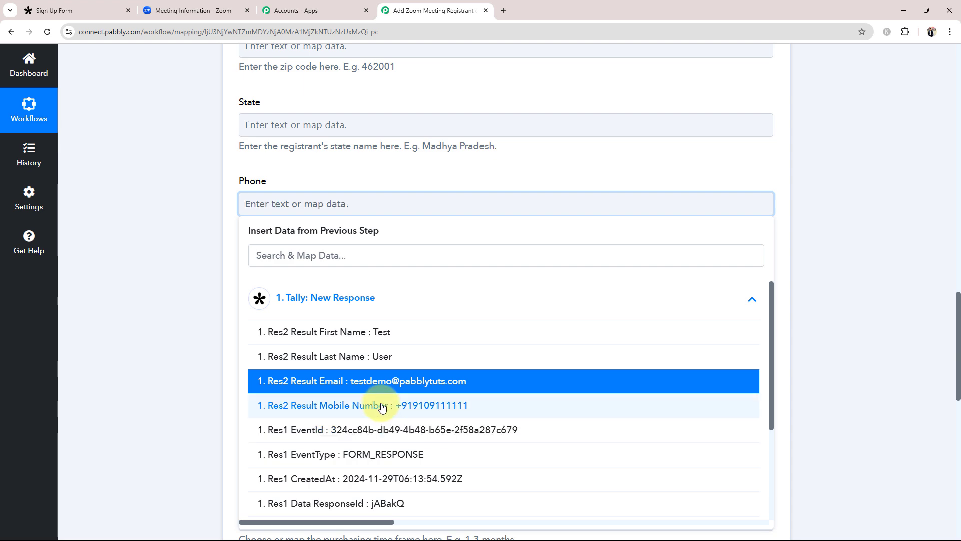
left_click(381, 405)
Step: Turn on mapping for Purchasing Time Frame, Role in Purchase Process and No of Employees, clearing their defaults
scroll(224, 343, "down", 3)
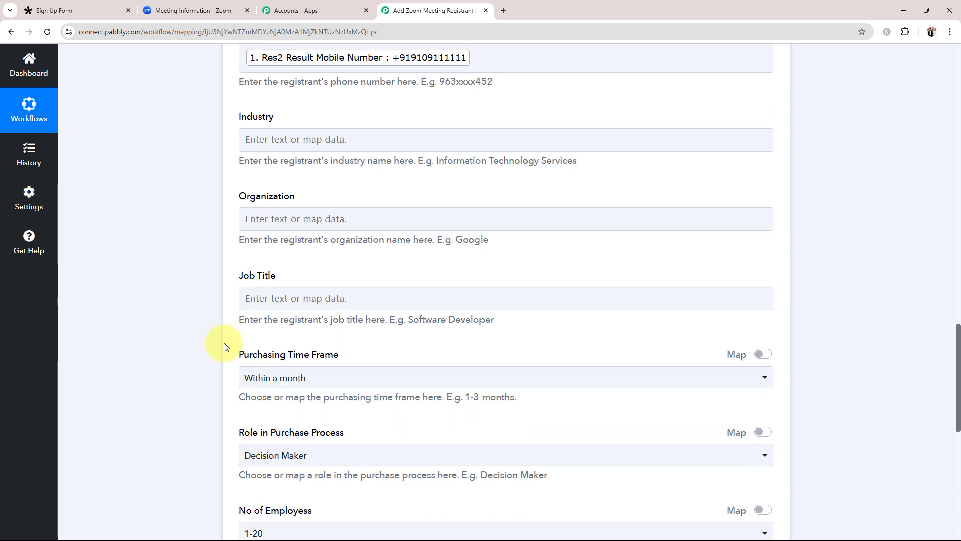
scroll(224, 345, "down", 4)
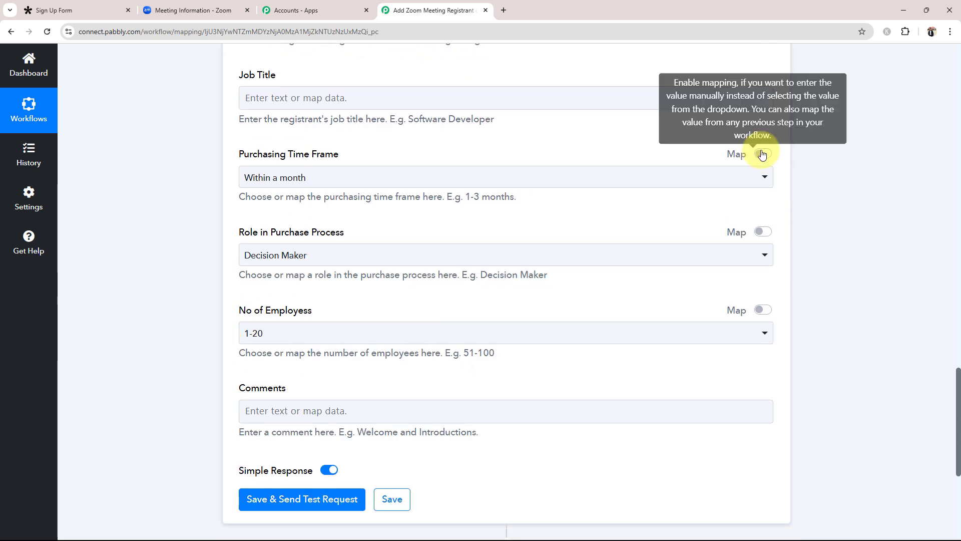
left_click(762, 154)
left_click(763, 232)
left_click(762, 311)
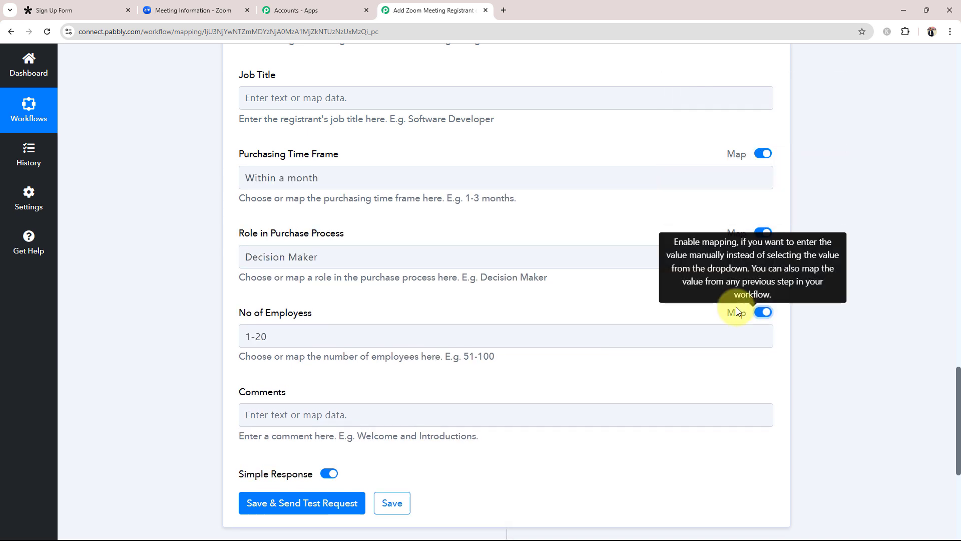
left_click_drag(338, 340, 177, 341)
key("BackSpace")
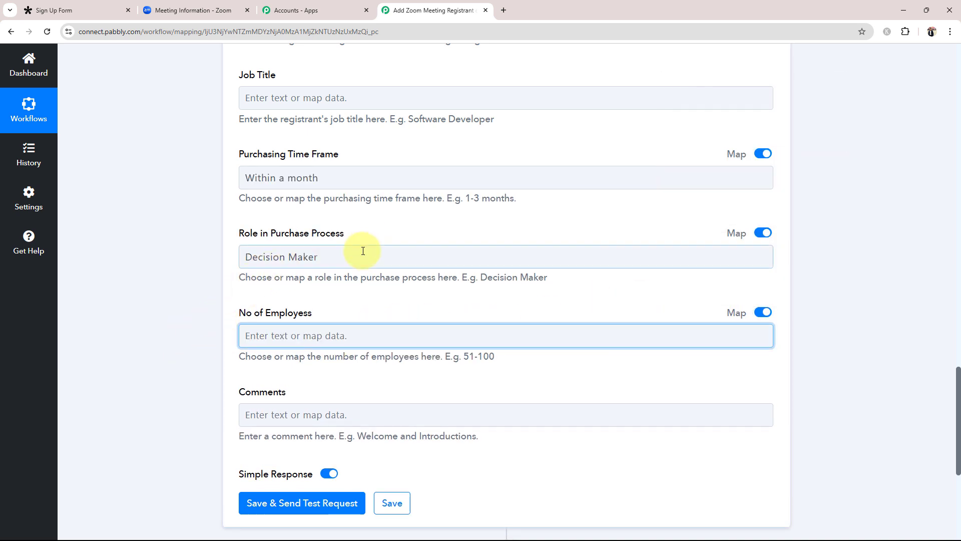
key("BackSpace")
left_click_drag(365, 251, 187, 185)
key("BackSpace")
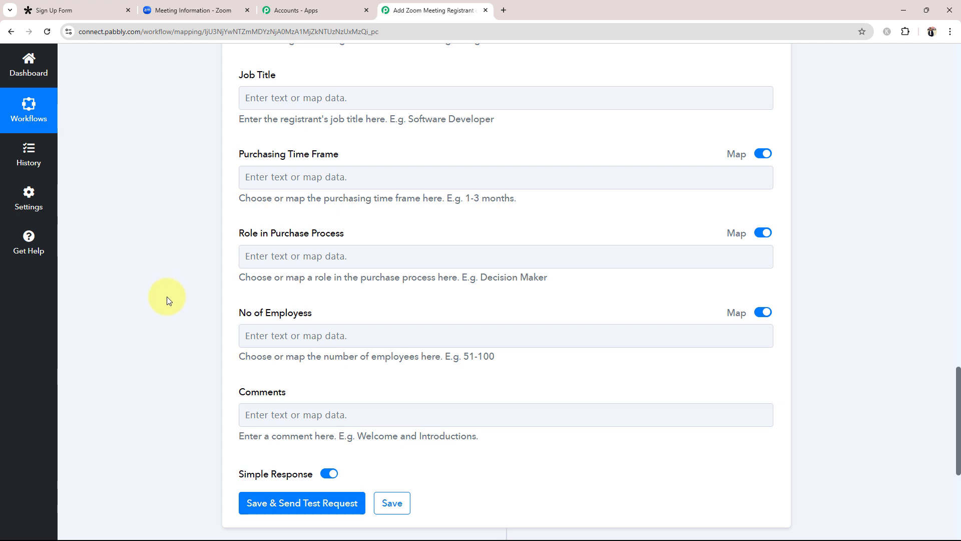
scroll(167, 297, "up", 15)
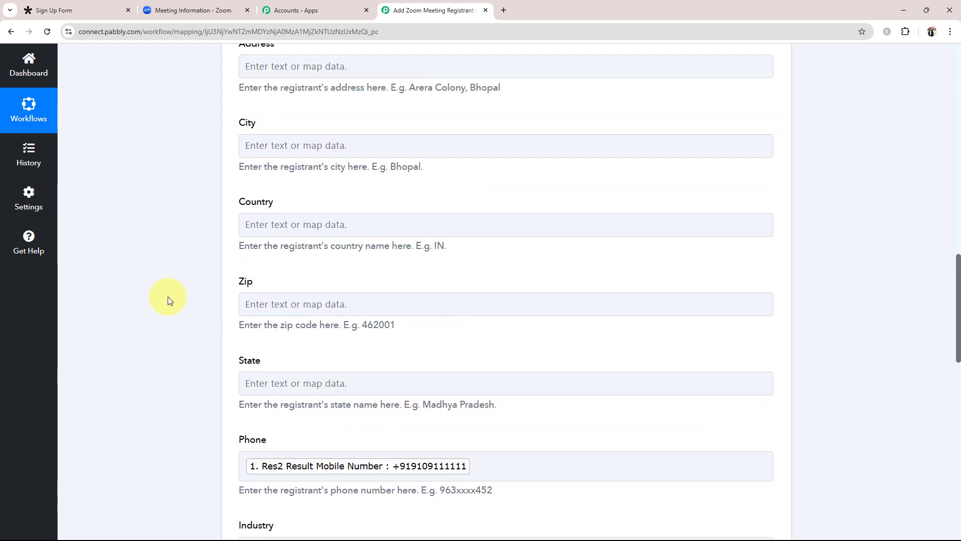
scroll(168, 300, "up", 5)
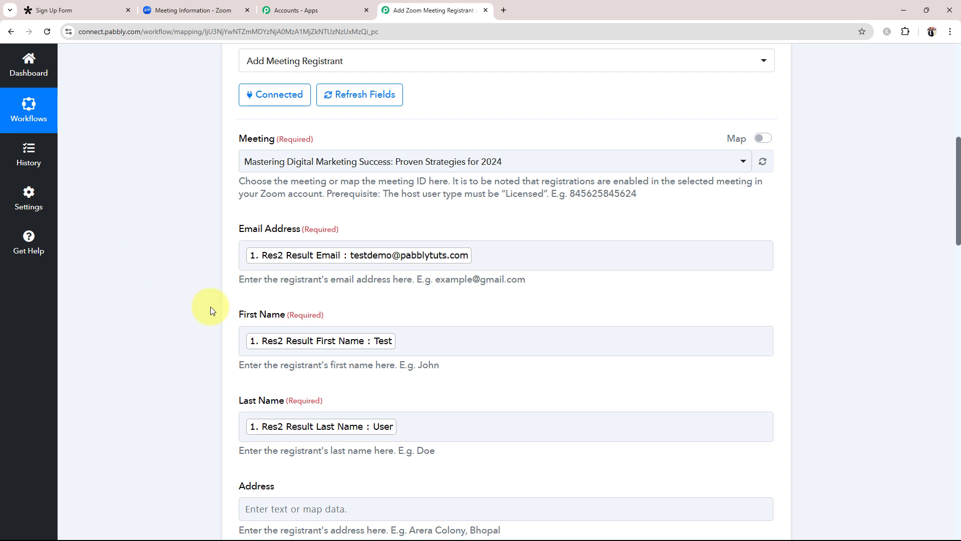
left_click(267, 335)
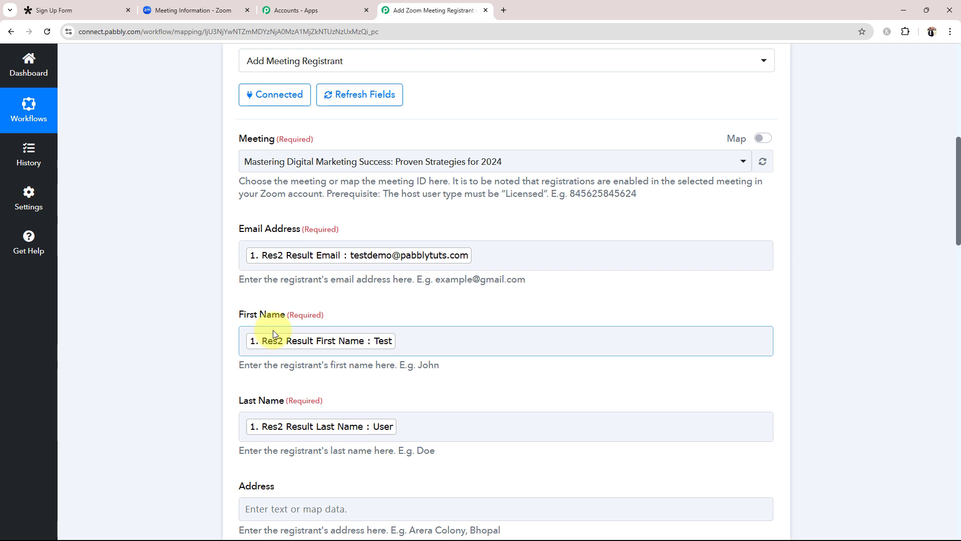
left_click(190, 7)
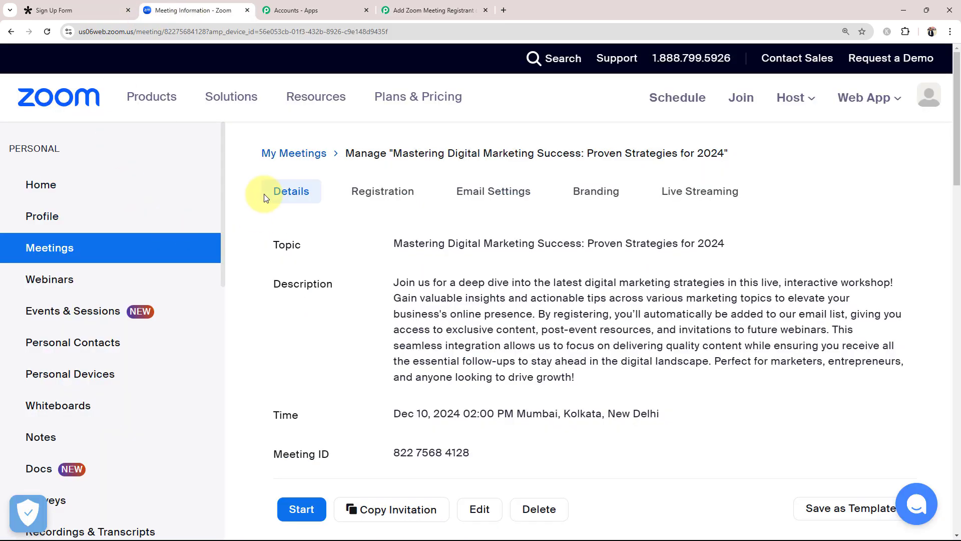
left_click(434, 9)
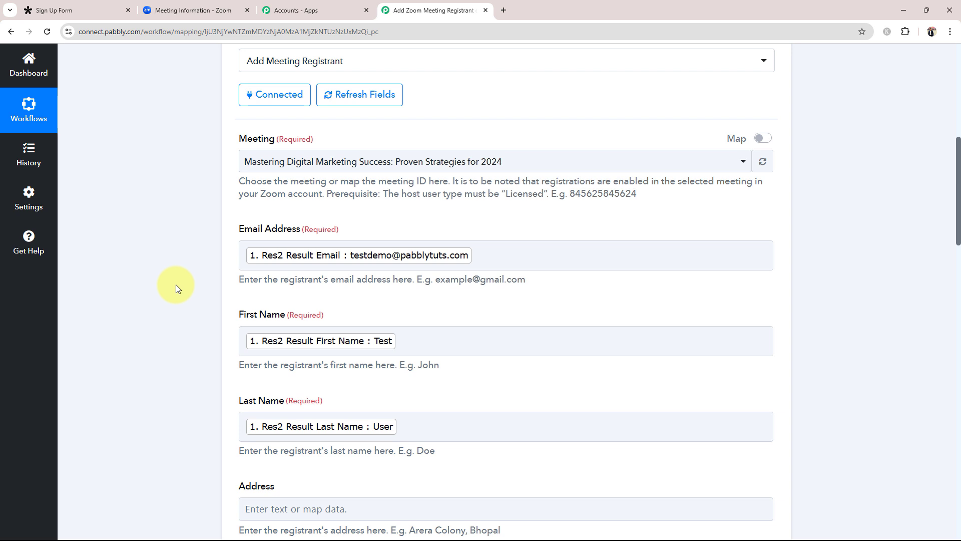
left_click(430, 341)
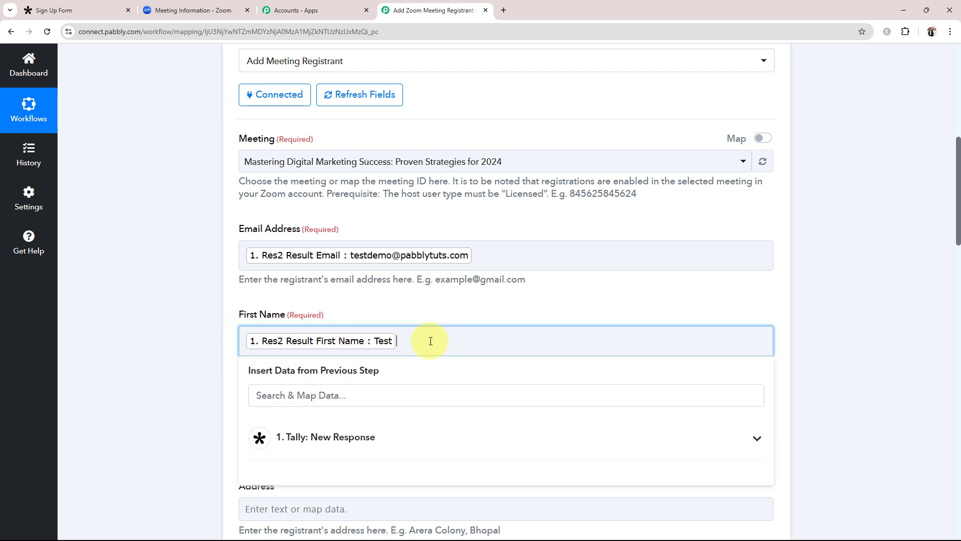
type("Test")
key("BackSpace")
key("BackSpace")
key("BackSpace")
left_click(178, 367)
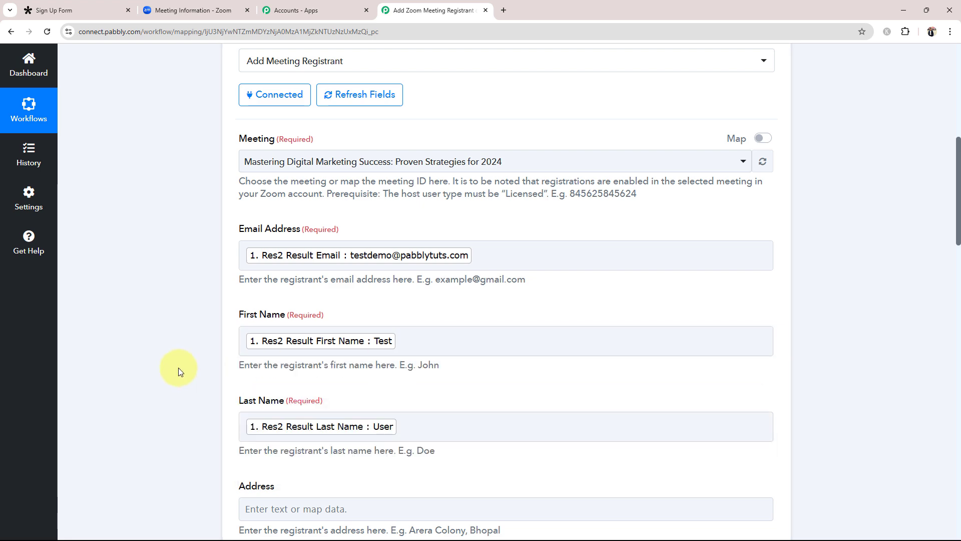
scroll(179, 368, "down", 1)
scroll(245, 354, "down", 8)
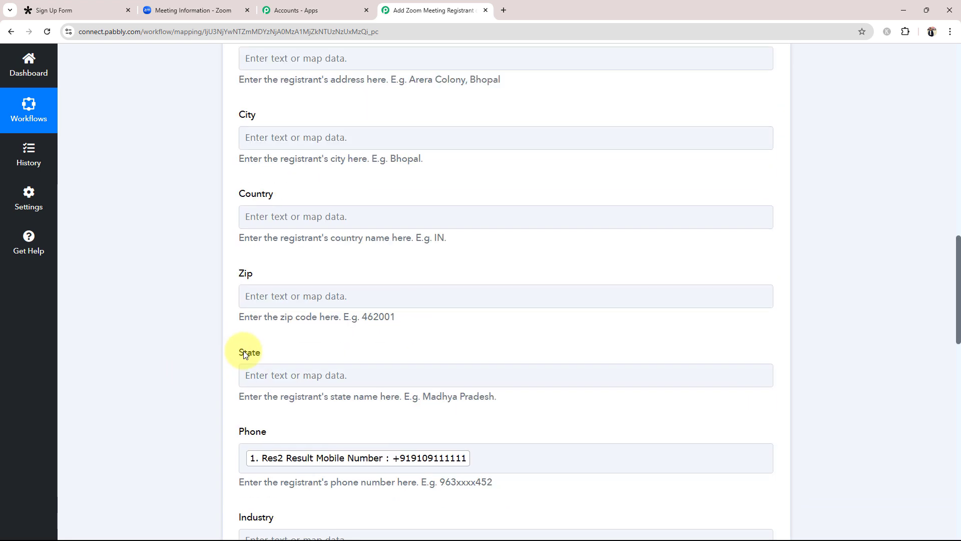
scroll(245, 360, "down", 15)
left_click(285, 252)
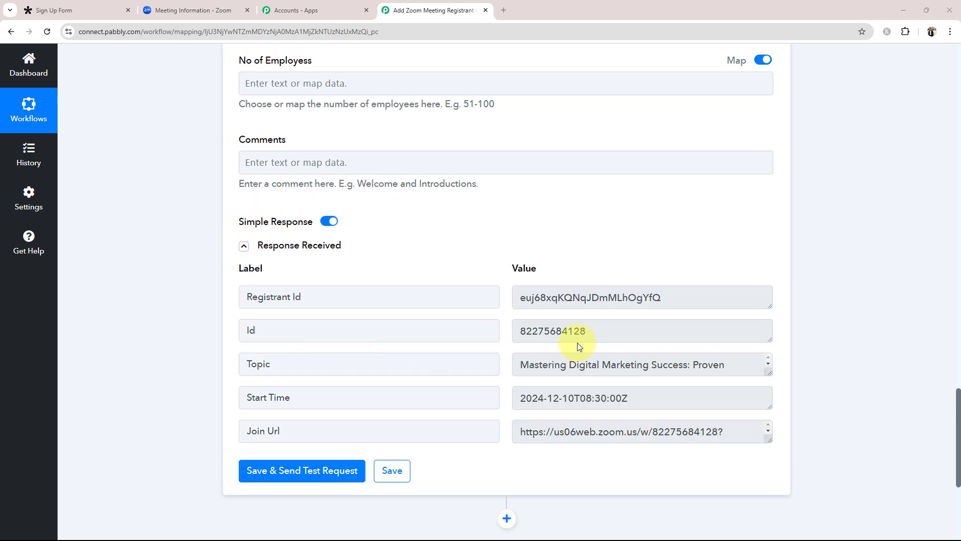
scroll(514, 313, "down", 2)
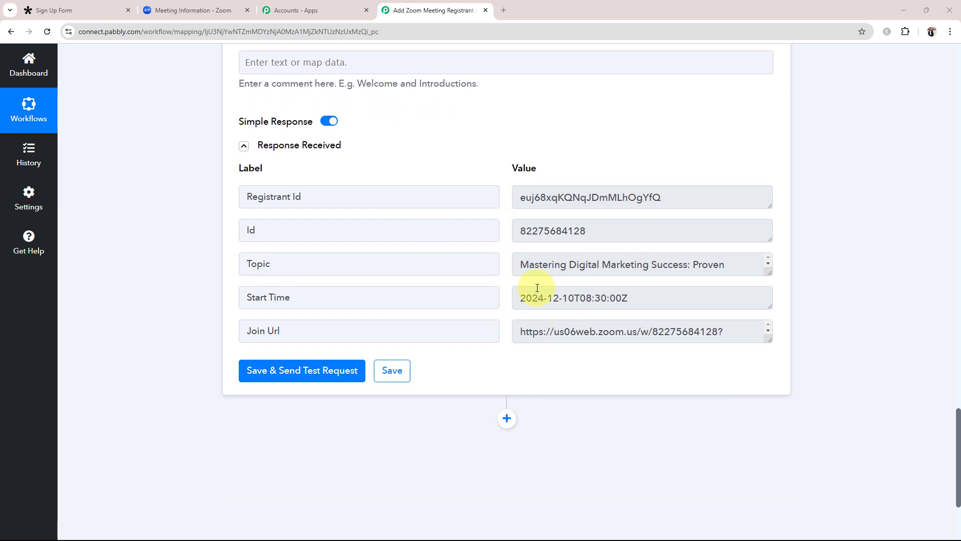
left_click_drag(736, 266, 522, 265)
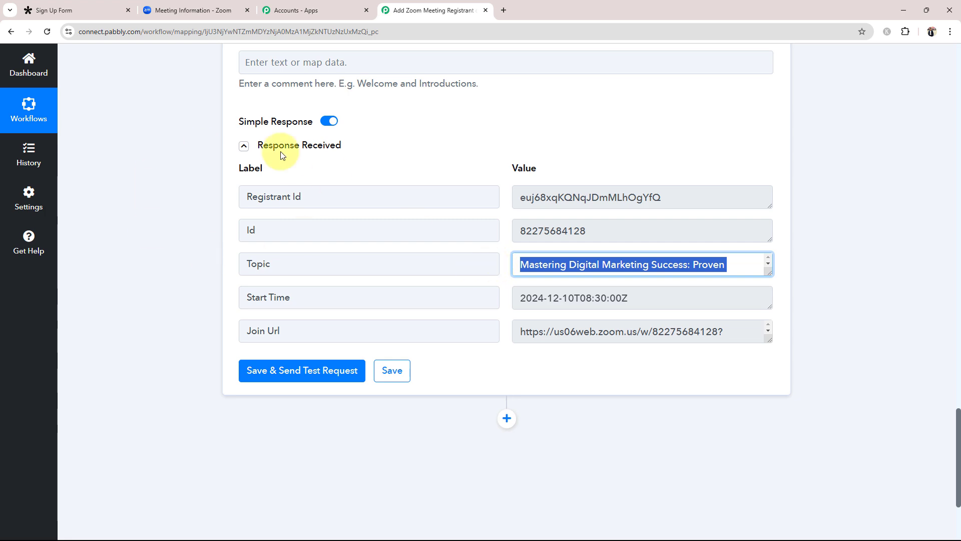
left_click(192, 10)
Step: Confirm in Zoom's registration details that Test User is the one approved registrant
left_click(359, 195)
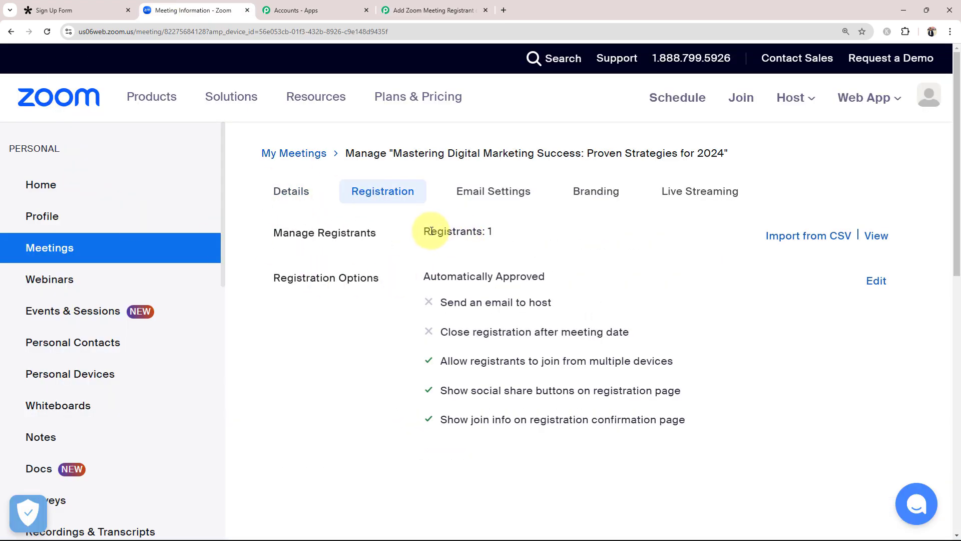
left_click_drag(430, 231, 487, 231)
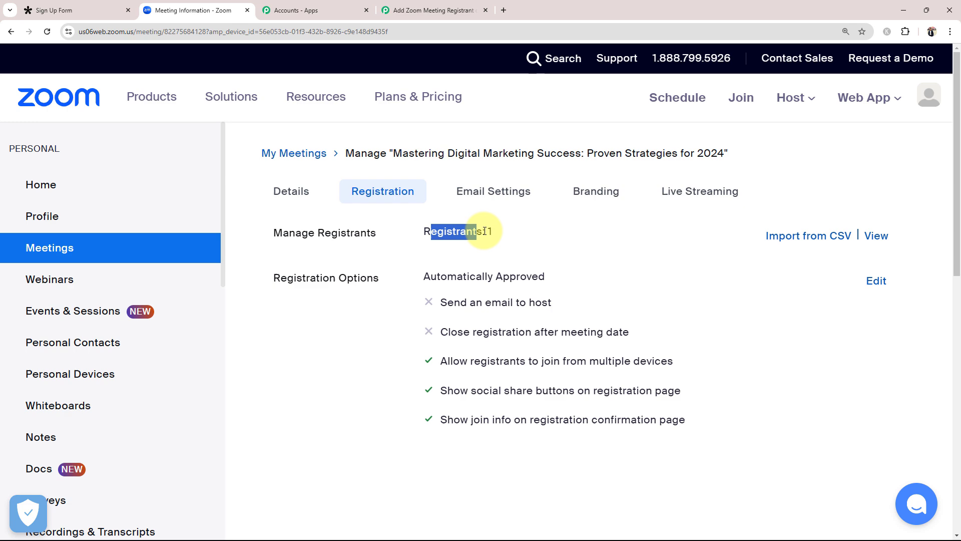
left_click(876, 236)
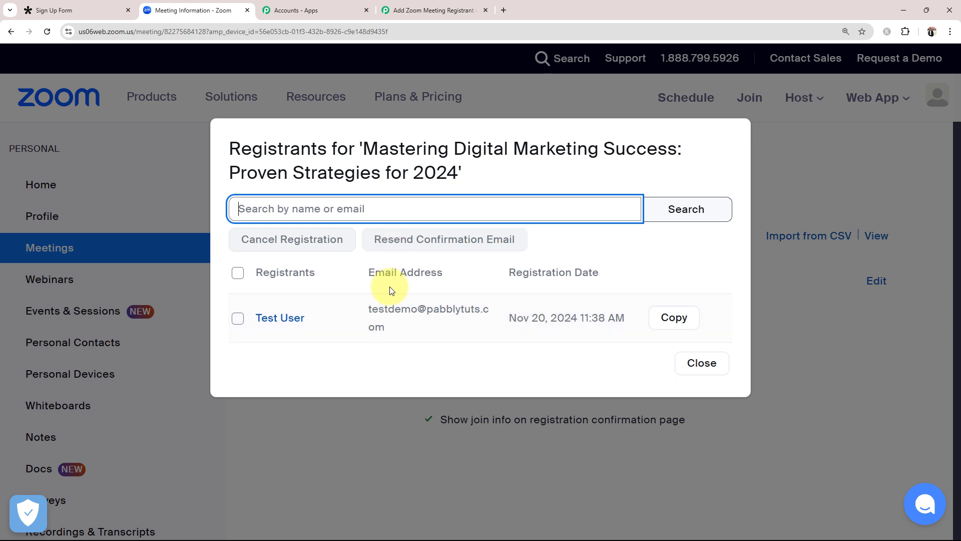
left_click(273, 323)
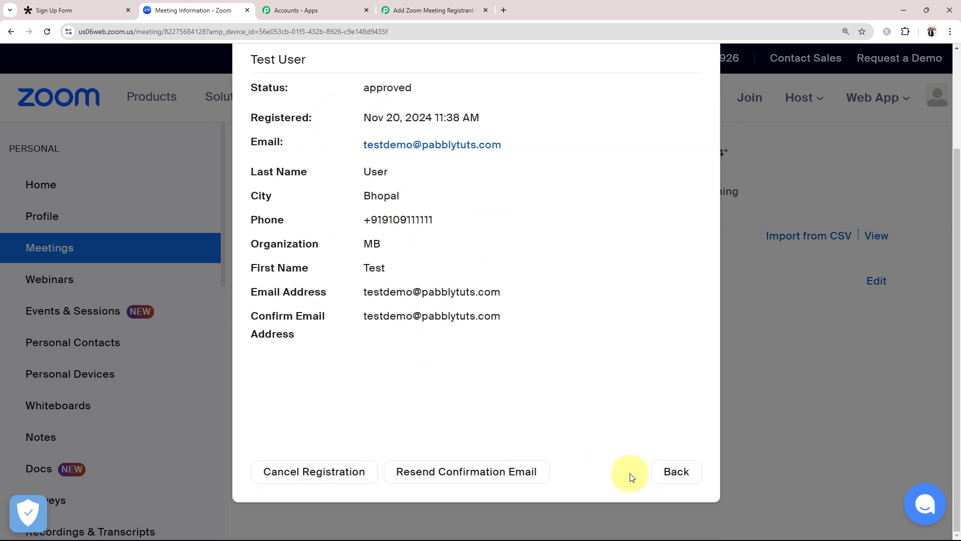
left_click(660, 479)
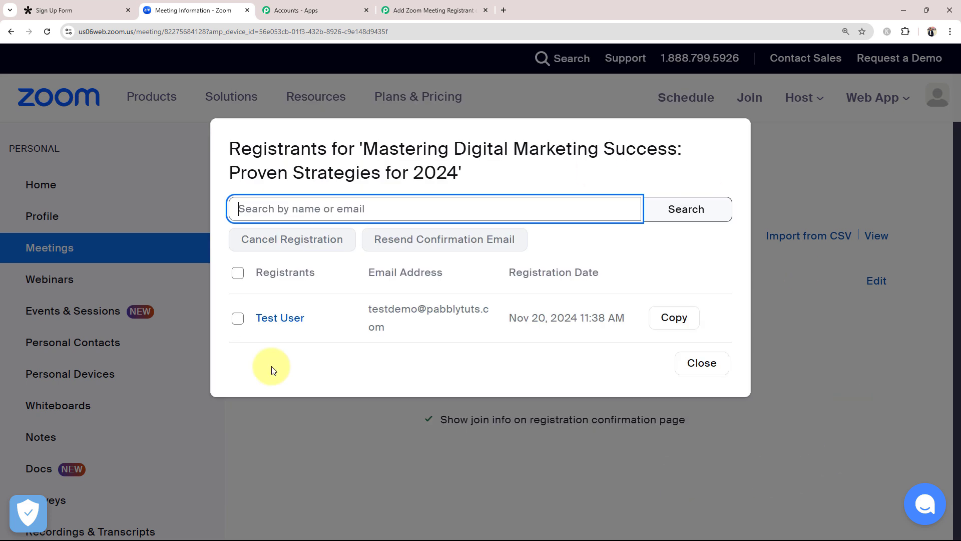
left_click(698, 364)
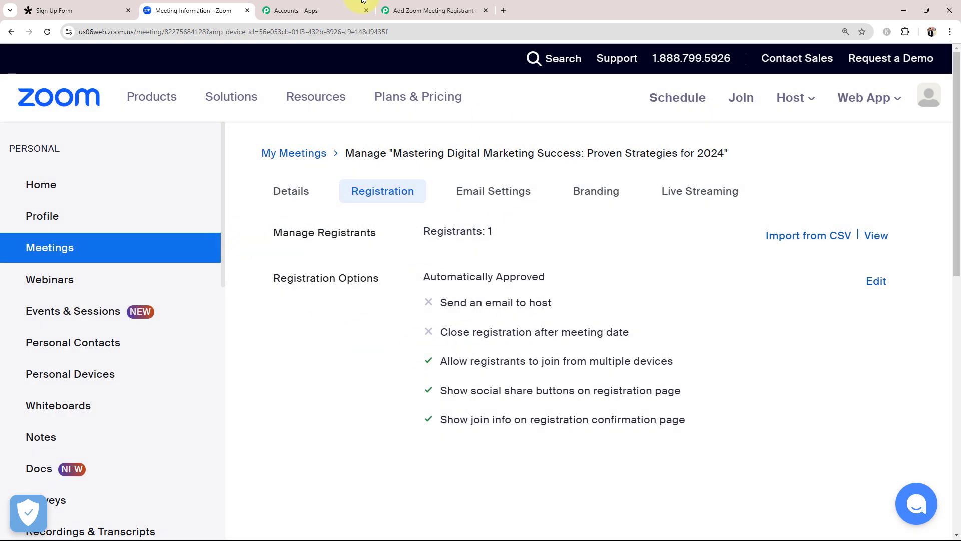
Step: Collapse the Zoom action step in the Pabbly workflow
left_click(422, 6)
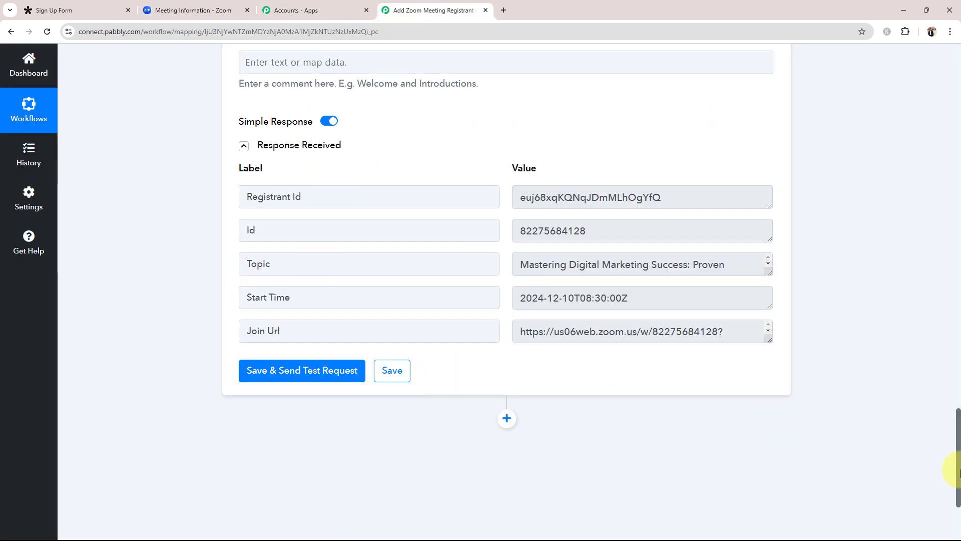
left_click_drag(958, 456, 958, 60)
left_click(491, 356)
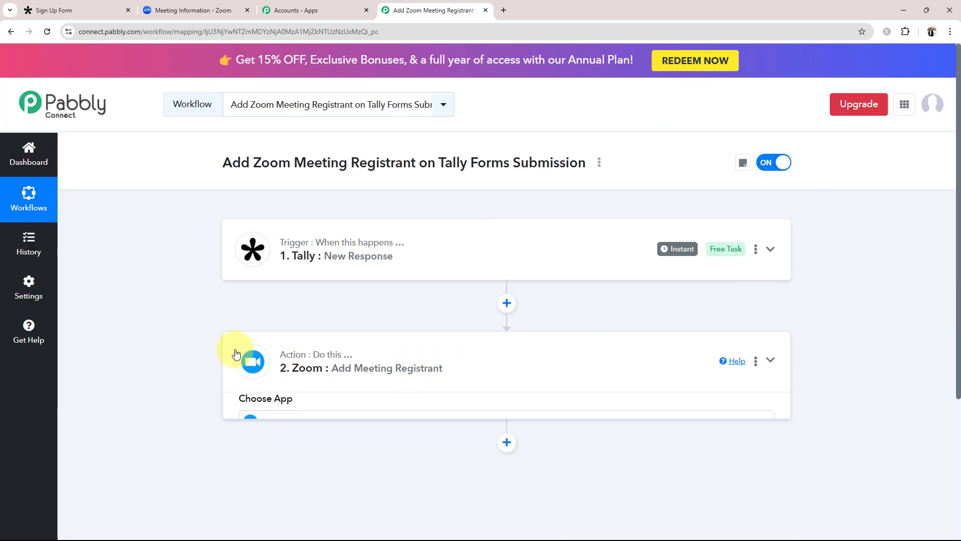